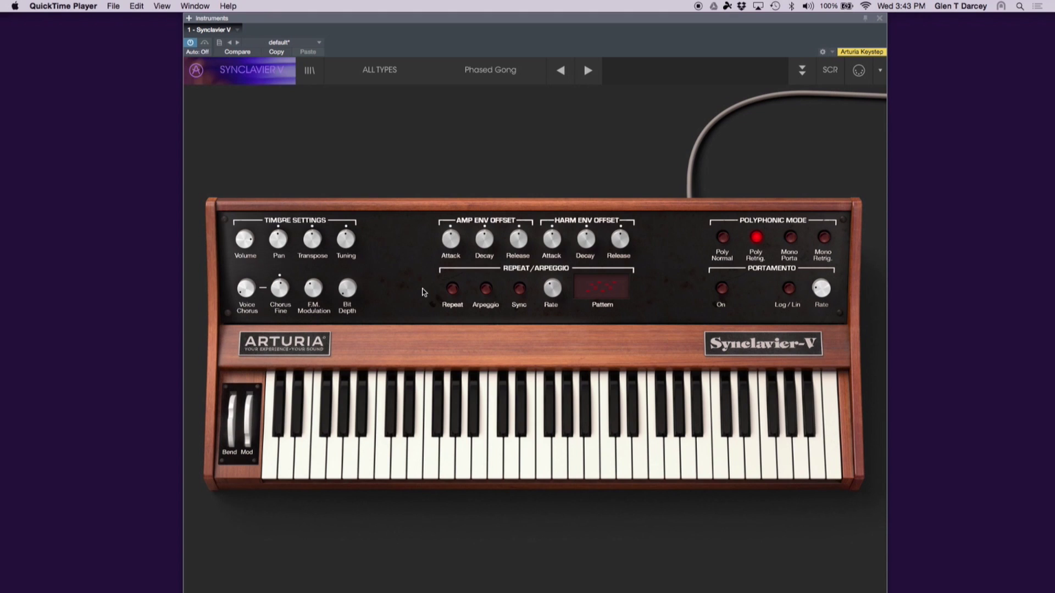
Switch the arpeggio pattern to the fourth shape and return it to the first one
{"action": "left_click_drag", "start_coordinate": [326, 22], "coordinate": [320, 22]}
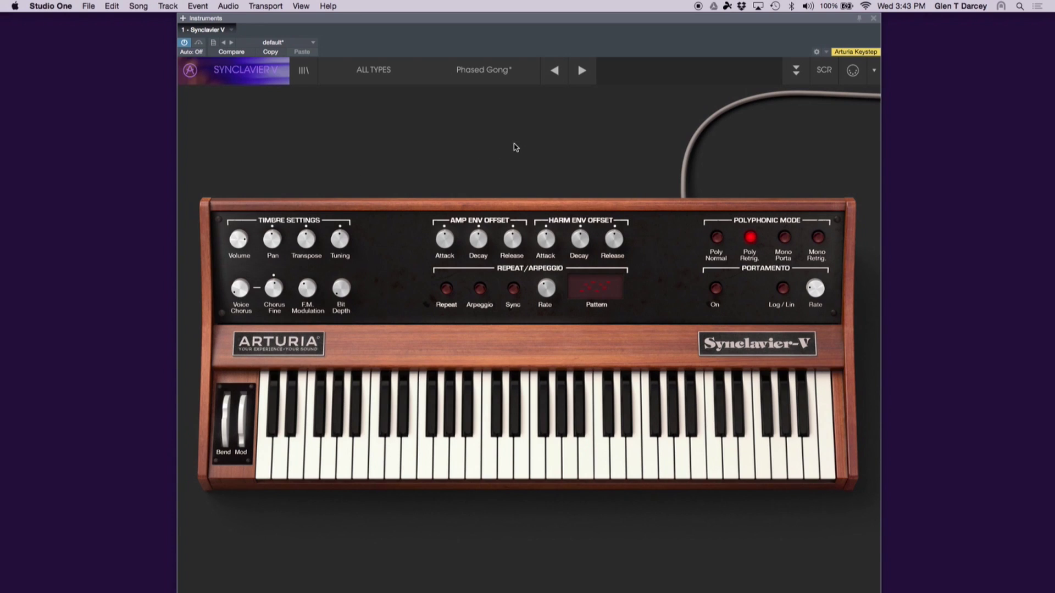
{"action": "left_click", "coordinate": [554, 70]}
{"action": "left_click", "coordinate": [587, 291]}
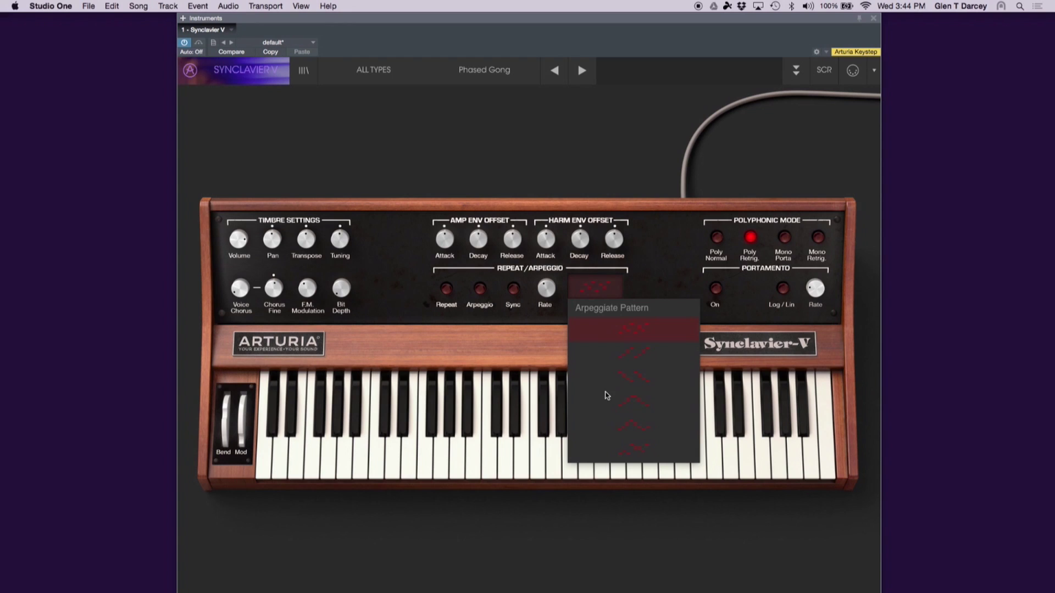
{"action": "left_click", "coordinate": [610, 399]}
{"action": "left_click", "coordinate": [594, 295]}
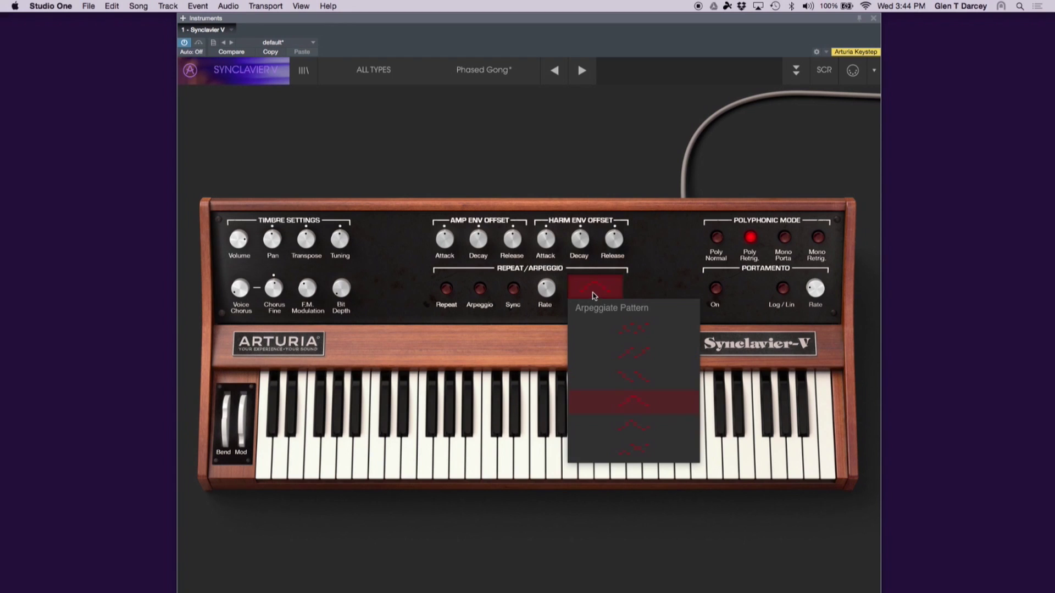
{"action": "left_click", "coordinate": [609, 328]}
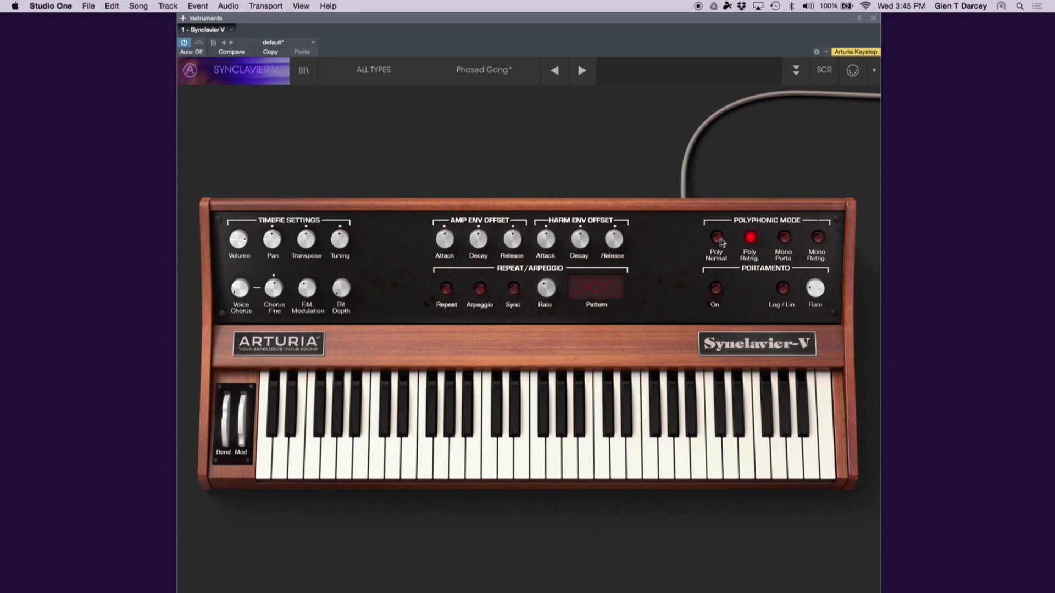
Try different amp envelope attack and release offsets and F.M. Modulation amounts on the Phased Gong preset
{"action": "left_click", "coordinate": [554, 73]}
{"action": "left_click_drag", "start_coordinate": [445, 241], "coordinate": [438, 202]}
{"action": "left_click_drag", "start_coordinate": [513, 238], "coordinate": [506, 272]}
{"action": "mouse_move", "coordinate": [305, 290]}
{"action": "left_mouse_down"}
{"action": "mouse_move", "coordinate": [317, 347]}
{"action": "mouse_move", "coordinate": [283, 190]}
{"action": "mouse_move", "coordinate": [306, 290]}
{"action": "left_mouse_up"}
{"action": "left_click_drag", "start_coordinate": [309, 293], "coordinate": [308, 329]}
{"action": "left_click_drag", "start_coordinate": [441, 246], "coordinate": [437, 194]}
{"action": "left_click_drag", "start_coordinate": [512, 241], "coordinate": [512, 274]}
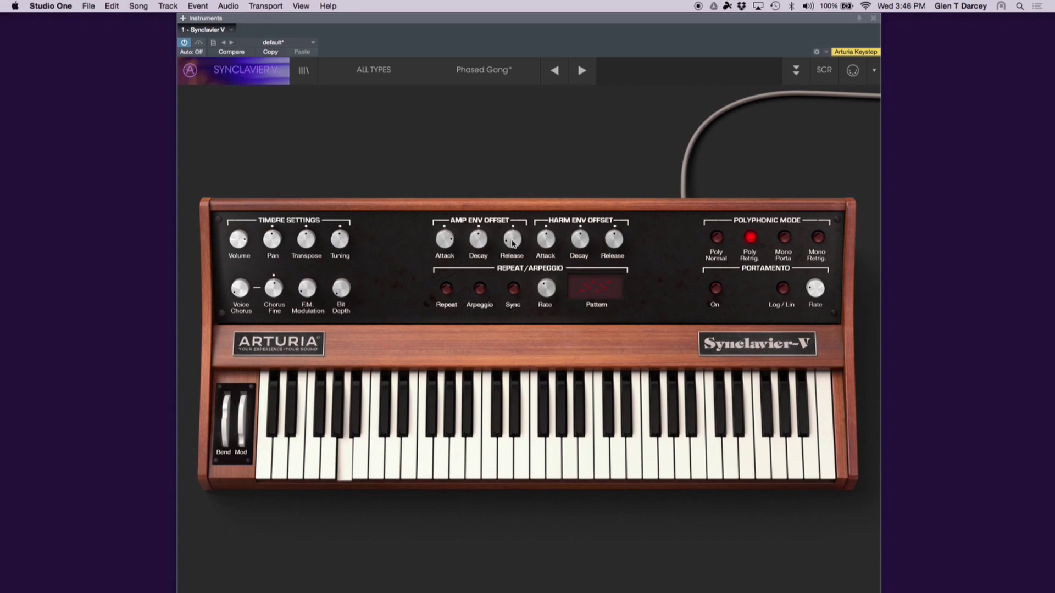
{"action": "left_click_drag", "start_coordinate": [512, 243], "coordinate": [512, 249]}
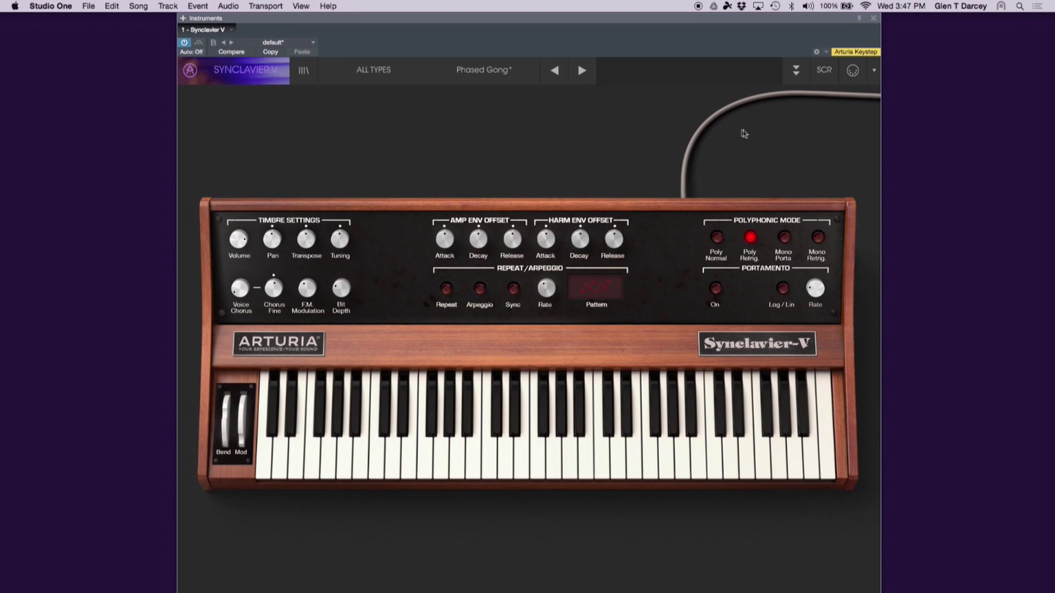
Expand the upper control section, audition partials 1 to 4 in solo, and reselect partial 1
{"action": "left_click", "coordinate": [794, 73]}
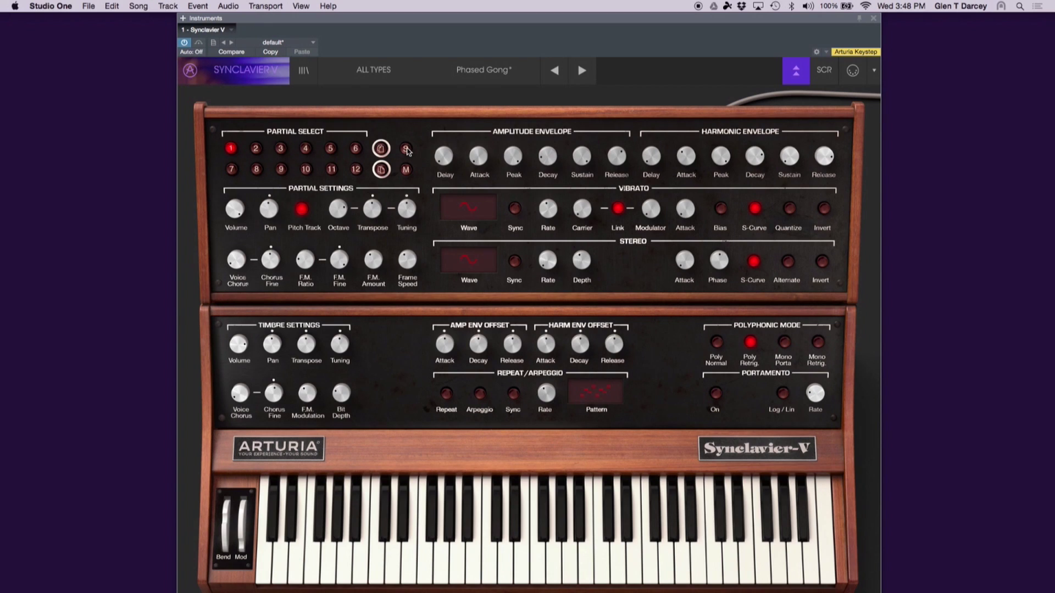
{"action": "left_click", "coordinate": [406, 150]}
{"action": "left_click", "coordinate": [406, 149]}
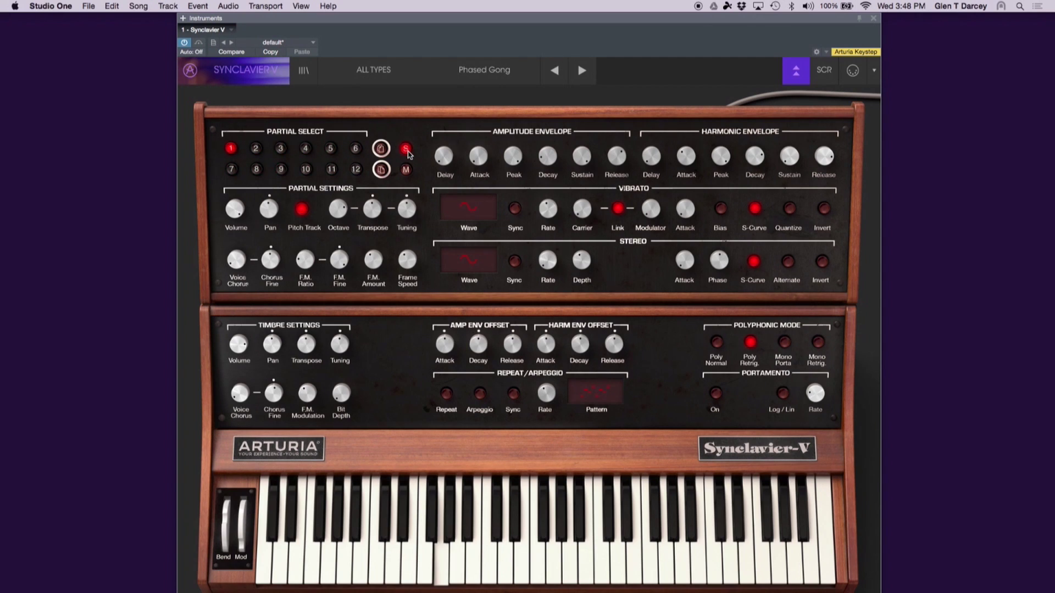
{"action": "left_click", "coordinate": [256, 149]}
{"action": "left_click", "coordinate": [406, 149]}
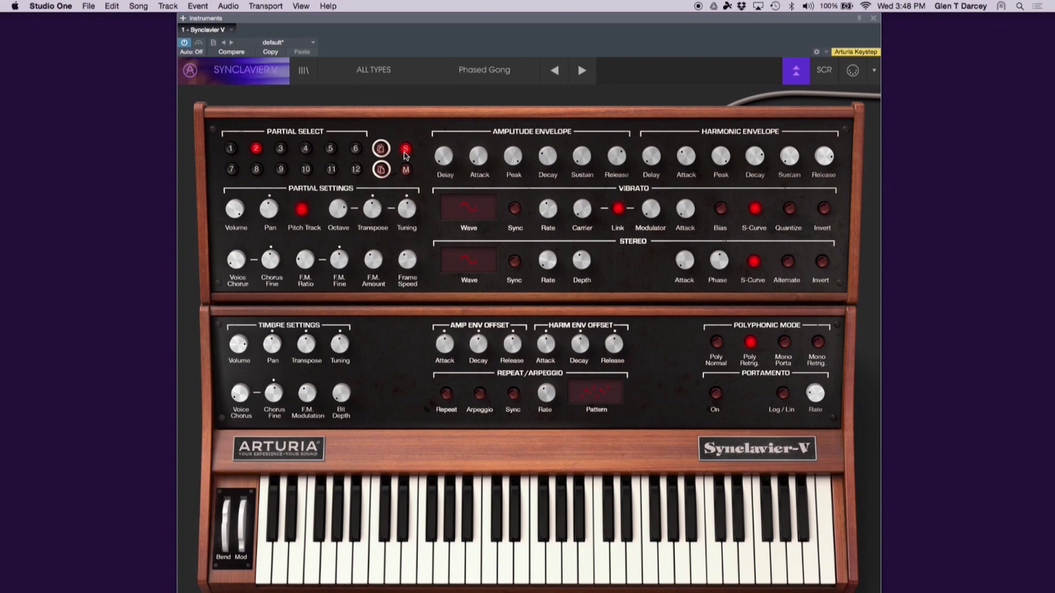
{"action": "left_click", "coordinate": [281, 149]}
{"action": "left_click", "coordinate": [405, 151]}
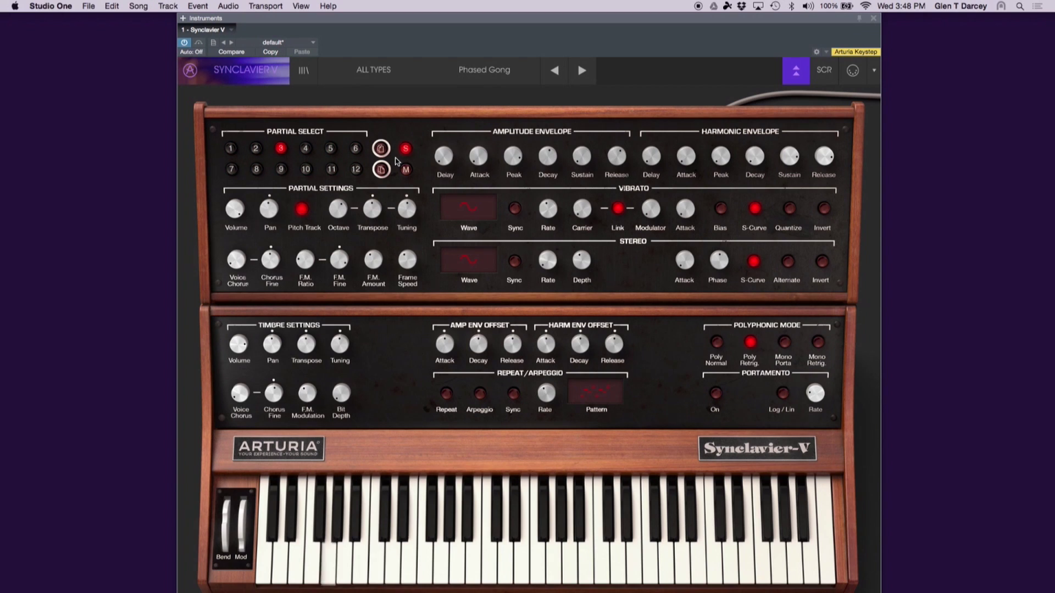
{"action": "left_click", "coordinate": [307, 150]}
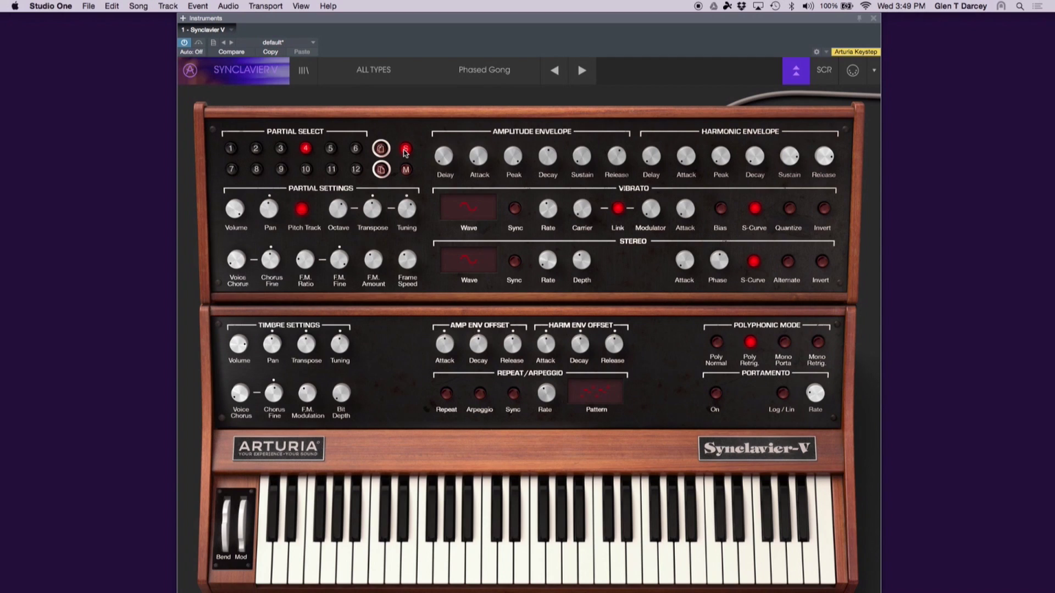
{"action": "left_click", "coordinate": [230, 149]}
Load the Pulse Beat preset from the preset browser and return to the instrument view
{"action": "left_click", "coordinate": [304, 75]}
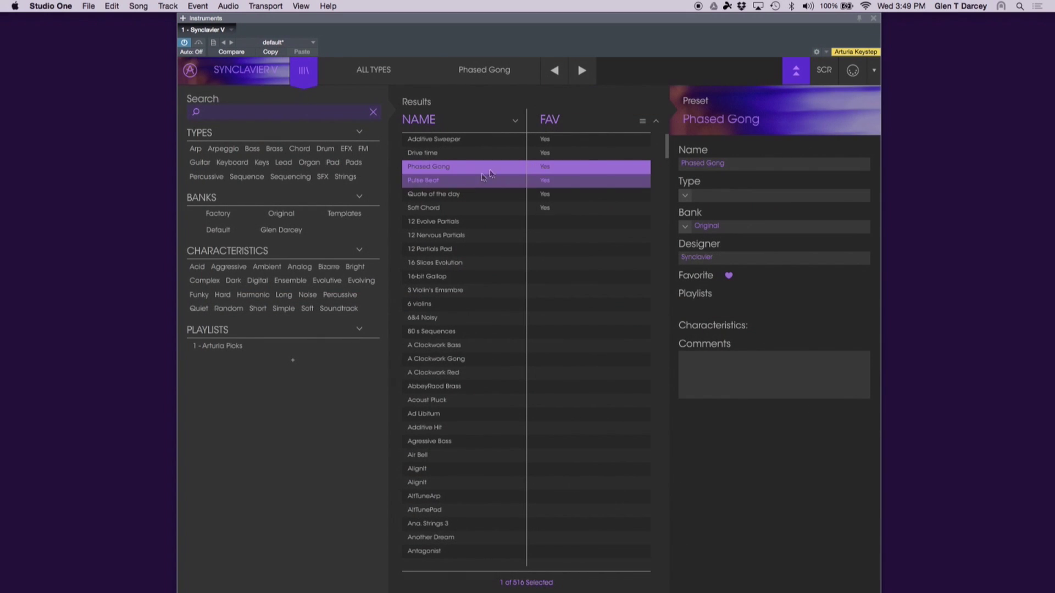
{"action": "left_click", "coordinate": [456, 182]}
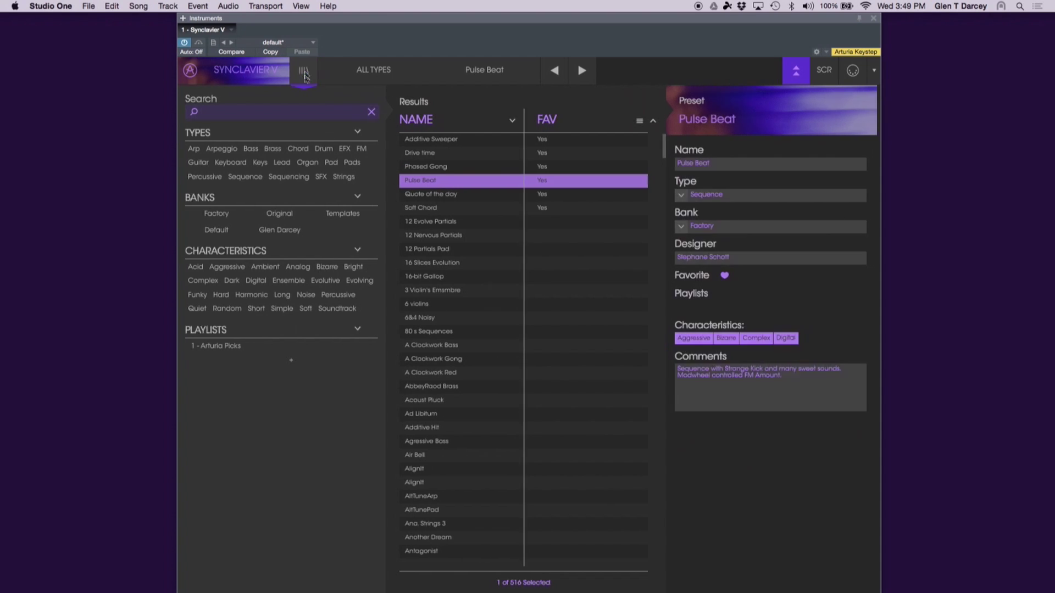
{"action": "left_click", "coordinate": [305, 74]}
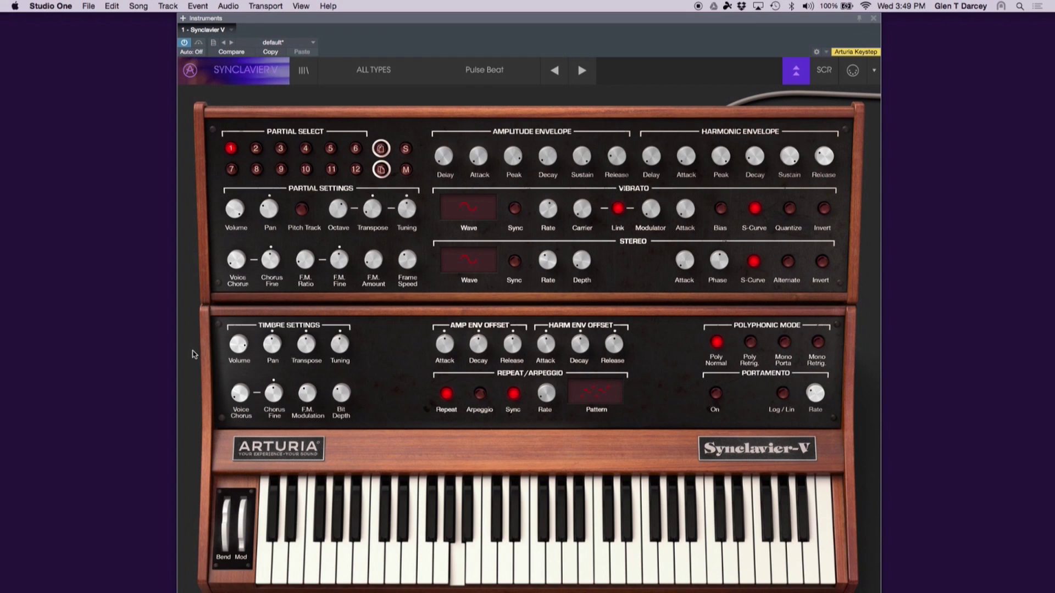
Load the Soft Chord preset from the preset browser and return to the instrument view
{"action": "left_click", "coordinate": [304, 70]}
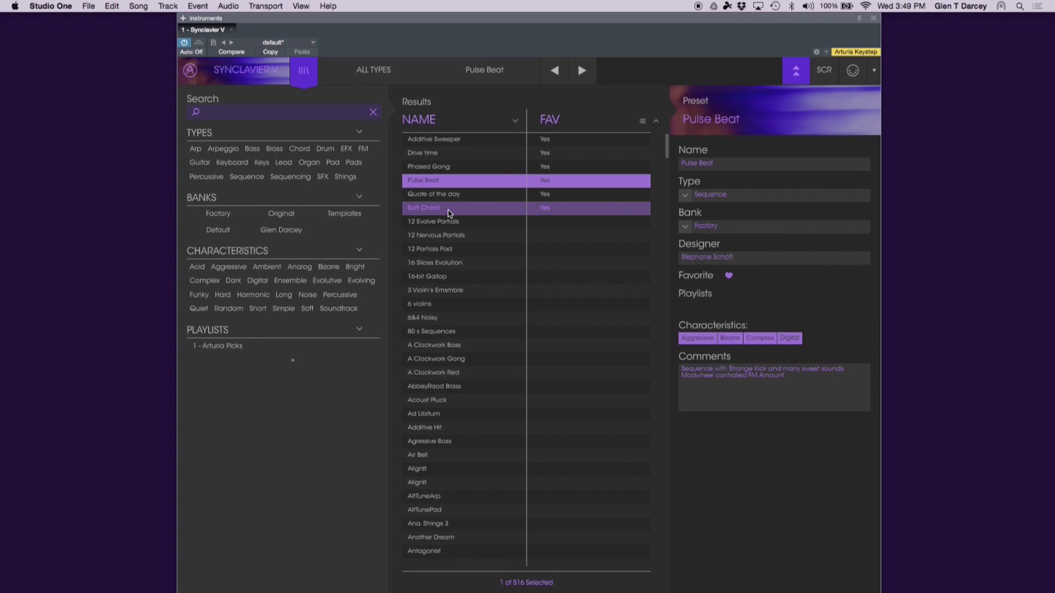
{"action": "left_click", "coordinate": [448, 212]}
{"action": "left_click", "coordinate": [303, 70]}
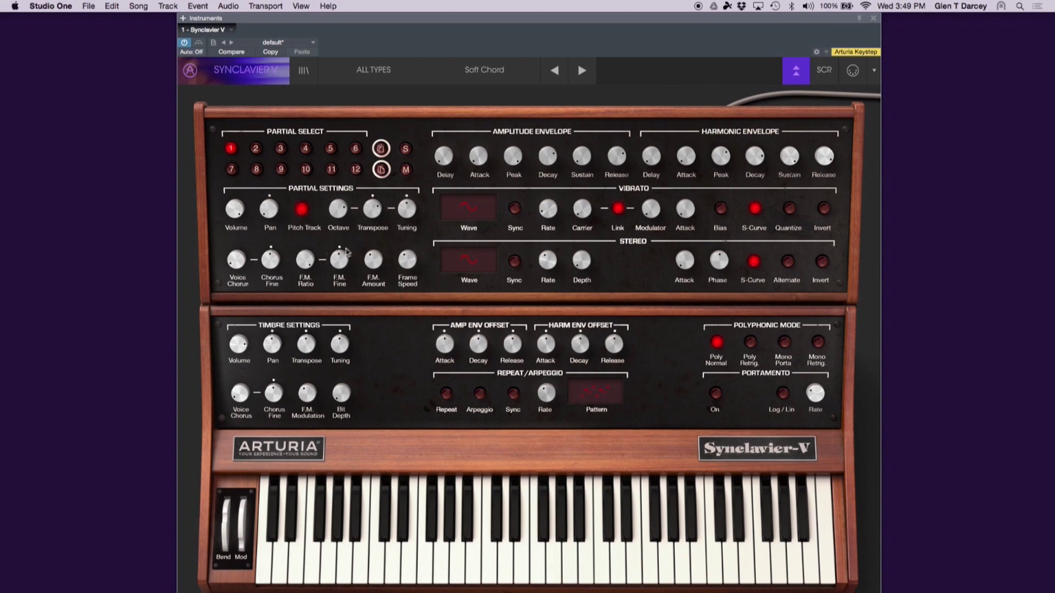
Examine the amplitude and harmonic envelopes of Partials 1 through 6 in the screen editor, comparing their delay times
{"action": "left_click", "coordinate": [824, 71]}
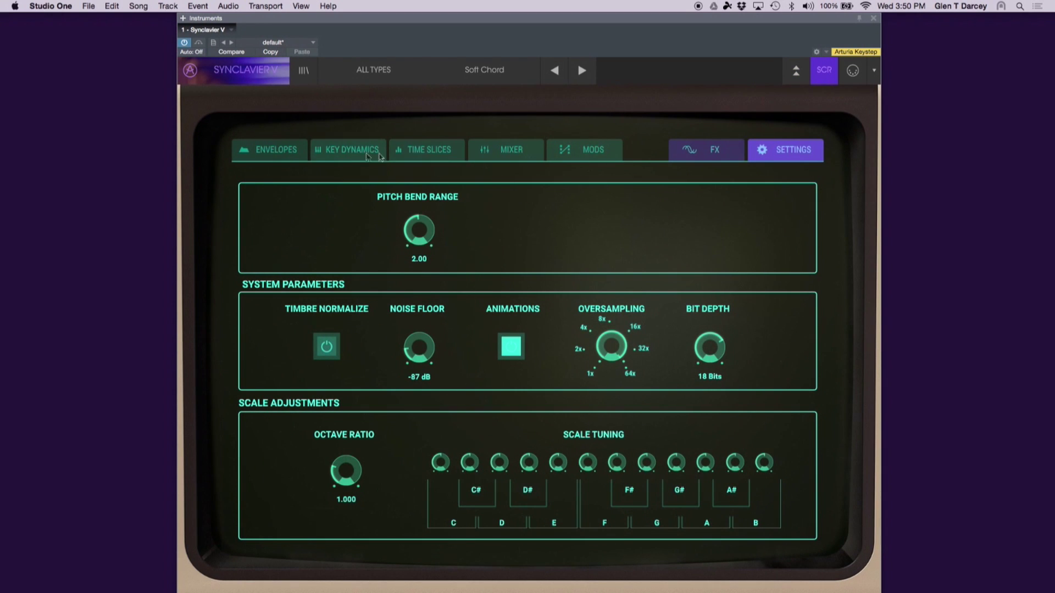
{"action": "left_click", "coordinate": [287, 158]}
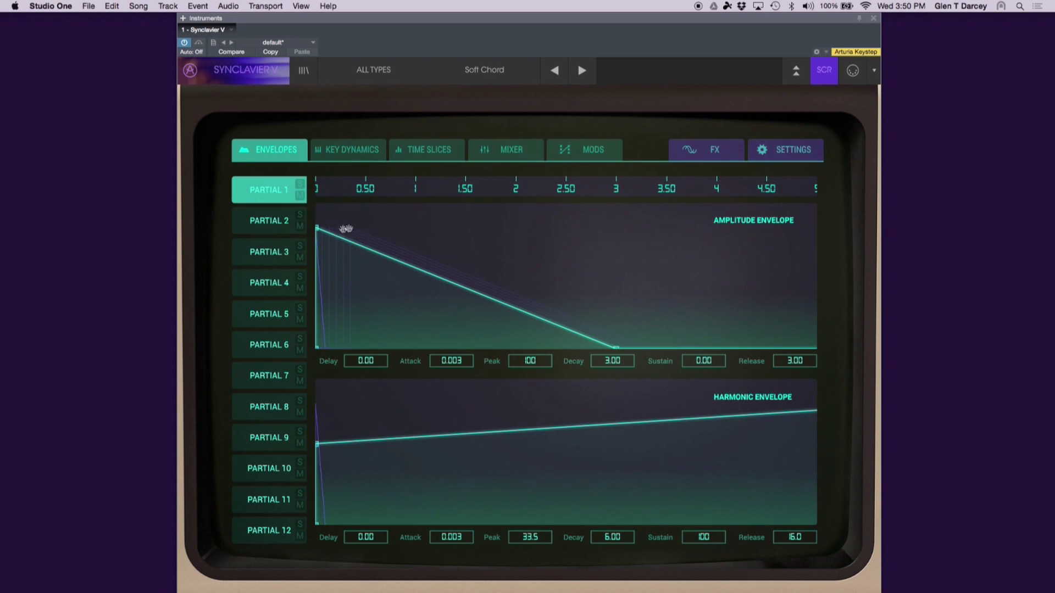
{"action": "left_click", "coordinate": [341, 183]}
{"action": "left_click_drag", "start_coordinate": [341, 183], "coordinate": [565, 273]}
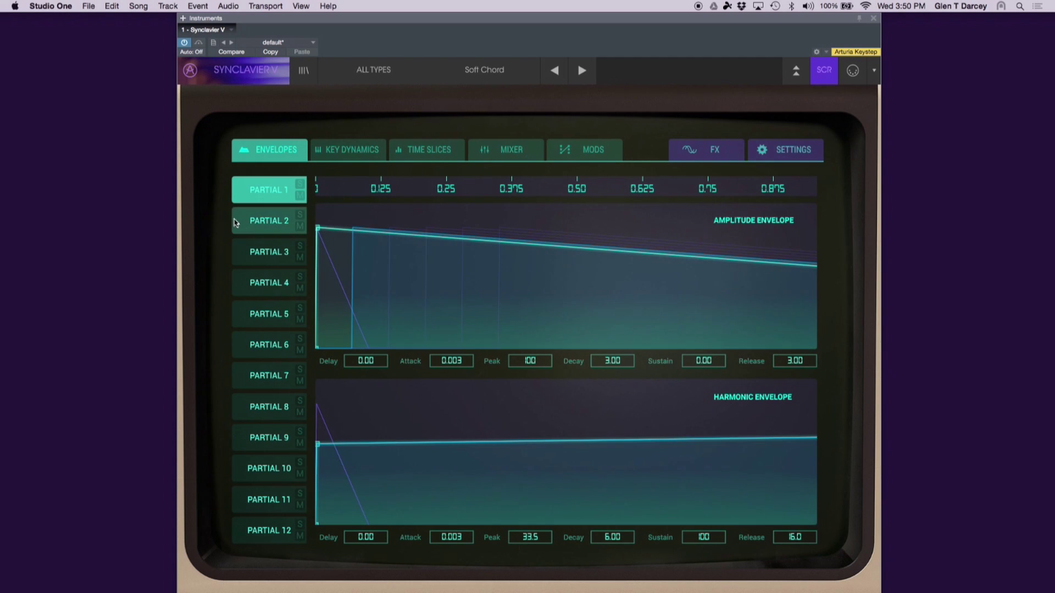
{"action": "left_click", "coordinate": [251, 219]}
{"action": "left_click", "coordinate": [256, 256]}
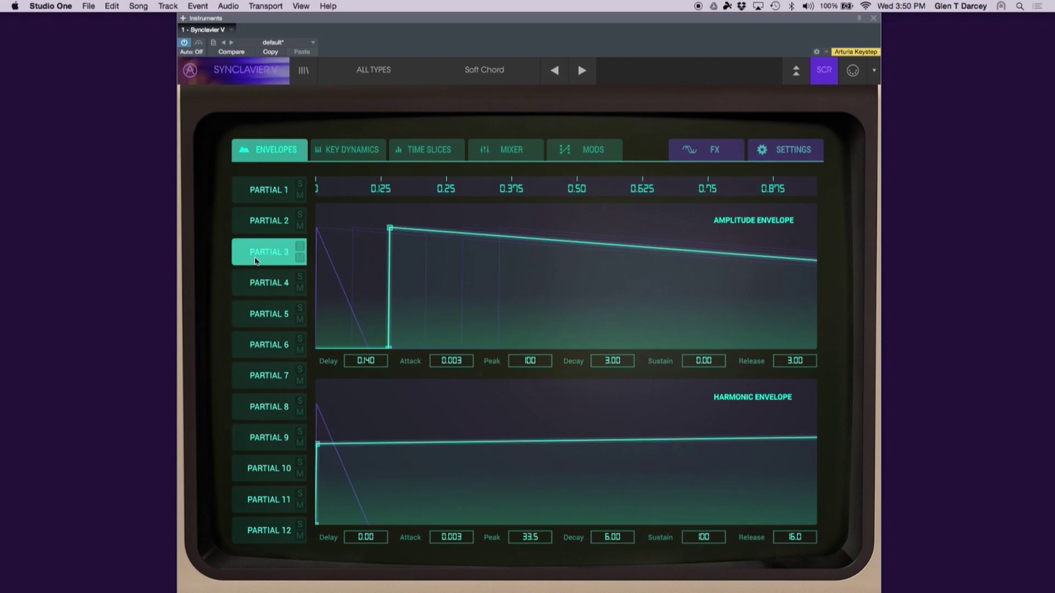
{"action": "left_click", "coordinate": [251, 283]}
{"action": "left_click", "coordinate": [250, 309]}
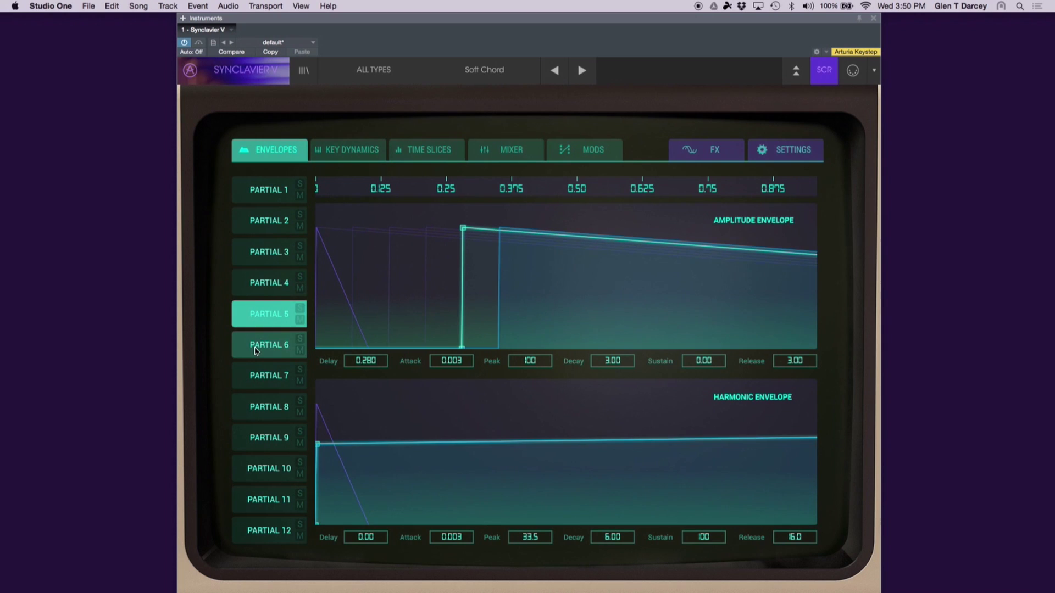
{"action": "left_click", "coordinate": [252, 344]}
{"action": "left_click", "coordinate": [242, 191]}
Try amplitude envelope attack times of about 0.67 and 0.96 on Partial 1, and bring its attack down to 0.00
{"action": "left_click_drag", "start_coordinate": [379, 185], "coordinate": [377, 88]}
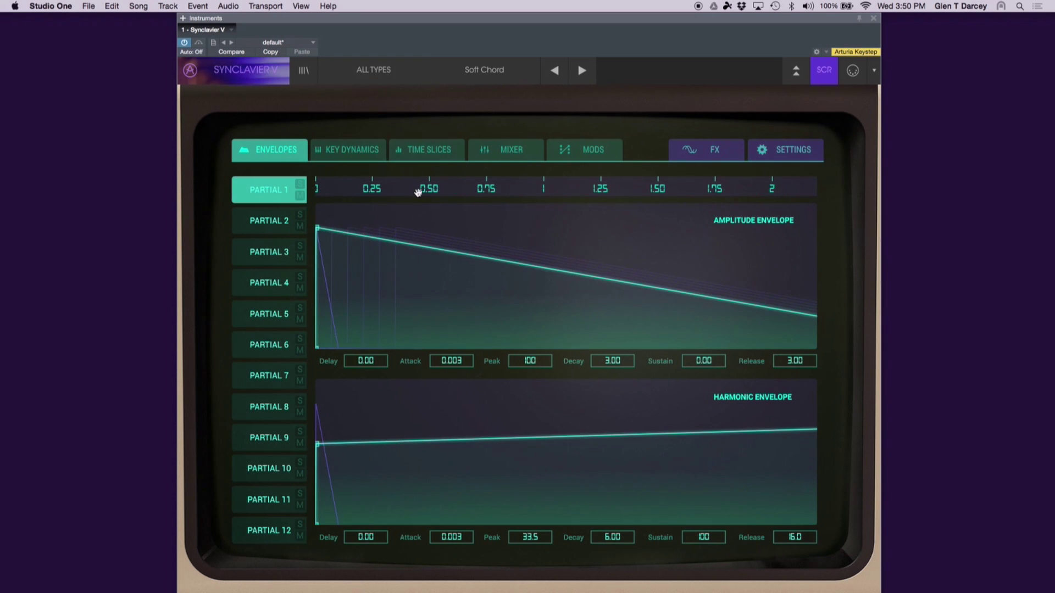
{"action": "left_click_drag", "start_coordinate": [417, 191], "coordinate": [419, 134]}
{"action": "left_click_drag", "start_coordinate": [316, 227], "coordinate": [359, 227]}
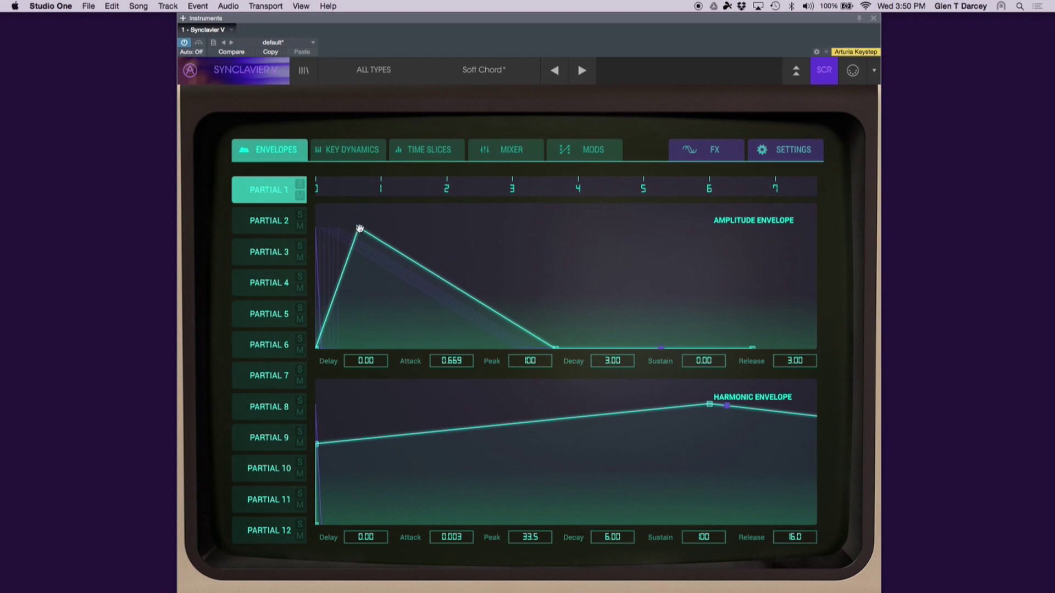
{"action": "left_click_drag", "start_coordinate": [360, 226], "coordinate": [276, 238]}
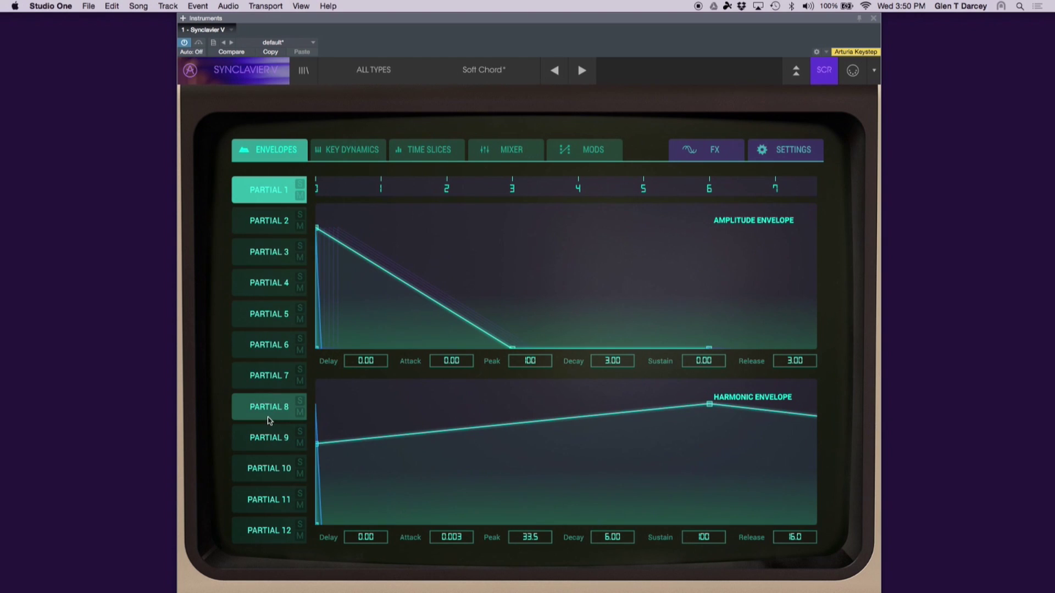
{"action": "left_click", "coordinate": [317, 229]}
{"action": "left_click_drag", "start_coordinate": [317, 228], "coordinate": [377, 230]}
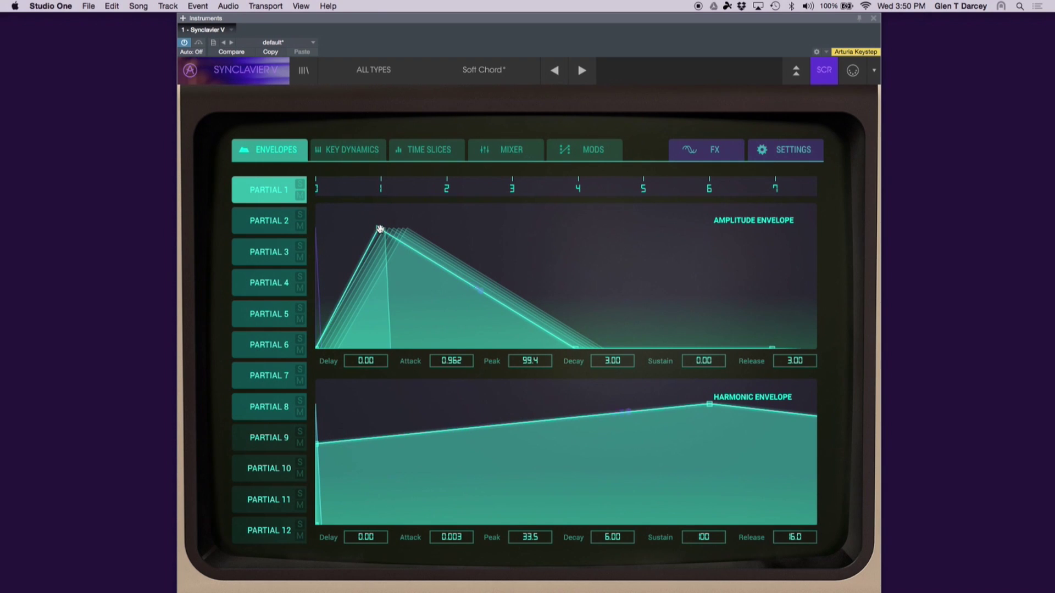
{"action": "left_click_drag", "start_coordinate": [379, 228], "coordinate": [316, 227]}
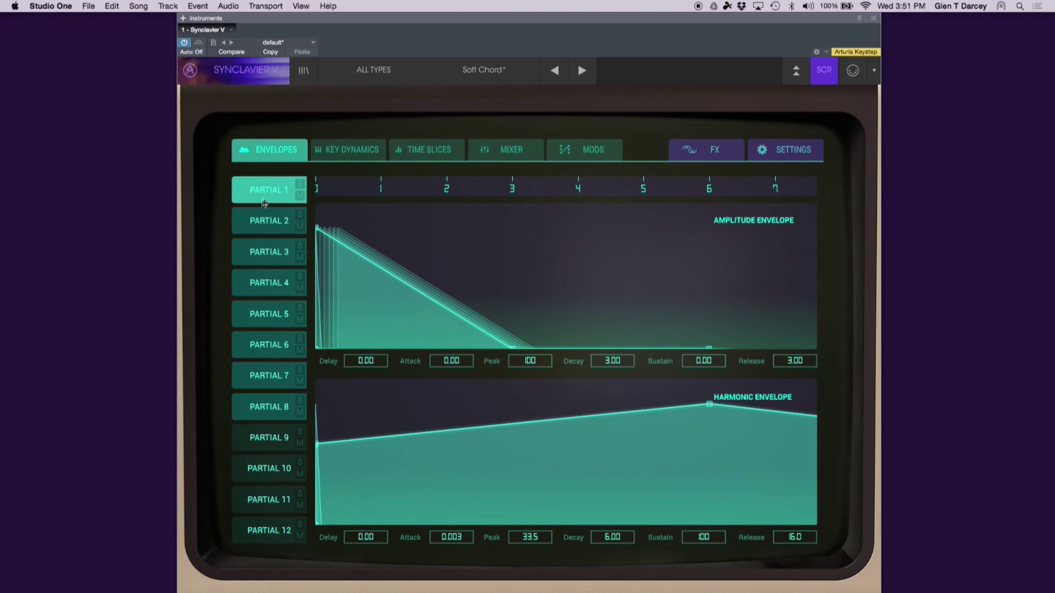
Shape Partial 1's key dynamics to fade out from about mid-keyboard down to zero at the highest key
{"action": "left_click", "coordinate": [345, 150]}
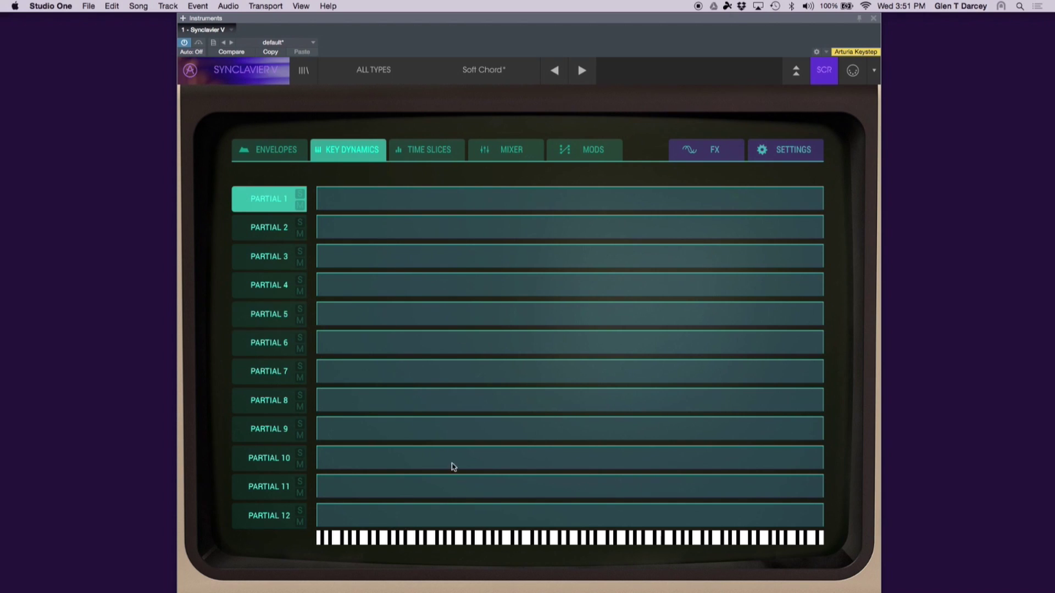
{"action": "left_click_drag", "start_coordinate": [819, 187], "coordinate": [561, 187]}
{"action": "left_click", "coordinate": [821, 208]}
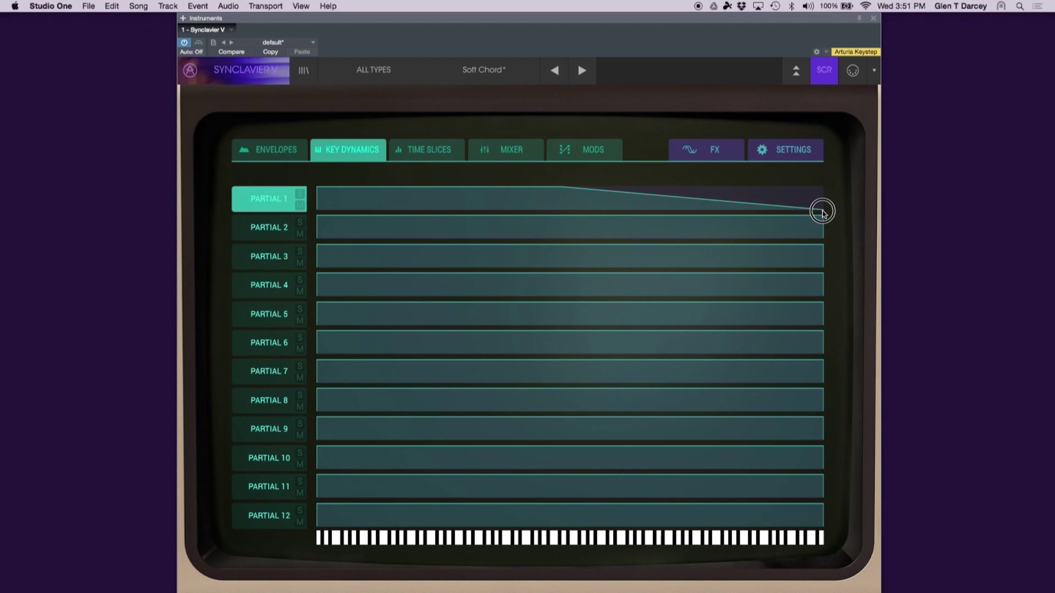
{"action": "mouse_move", "coordinate": [822, 208]}
{"action": "left_mouse_down"}
{"action": "mouse_move", "coordinate": [799, 213]}
{"action": "mouse_move", "coordinate": [823, 213]}
{"action": "left_mouse_up"}
{"action": "left_click", "coordinate": [823, 212]}
Limit Partial 2's key dynamics to the middle of the keyboard, with a gradual fade-in and a steeper fade-out
{"action": "left_click_drag", "start_coordinate": [822, 236], "coordinate": [516, 239]}
{"action": "left_click_drag", "start_coordinate": [494, 238], "coordinate": [593, 216]}
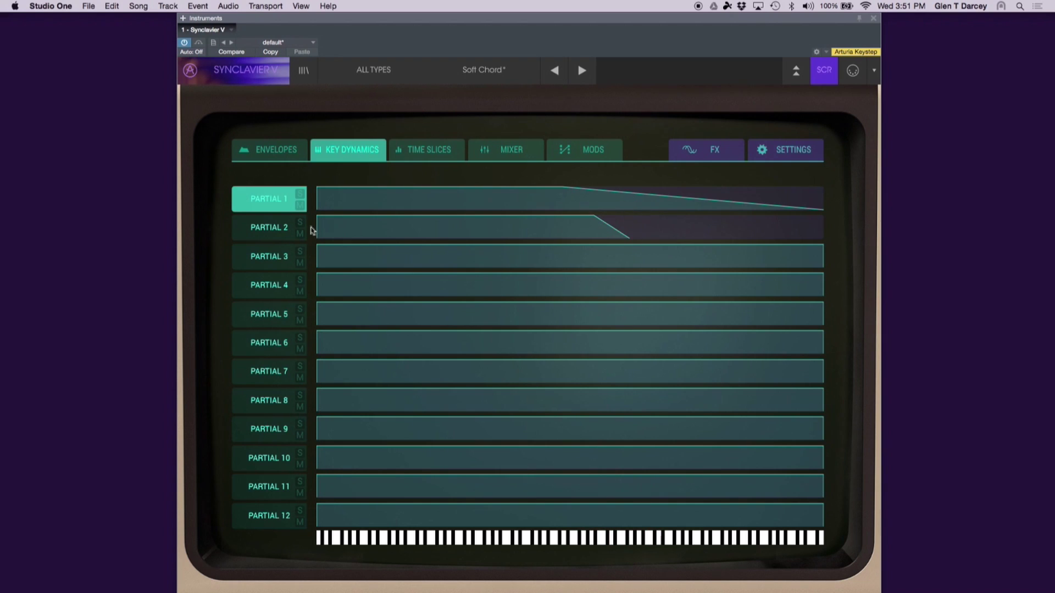
{"action": "left_click_drag", "start_coordinate": [318, 218], "coordinate": [407, 216]}
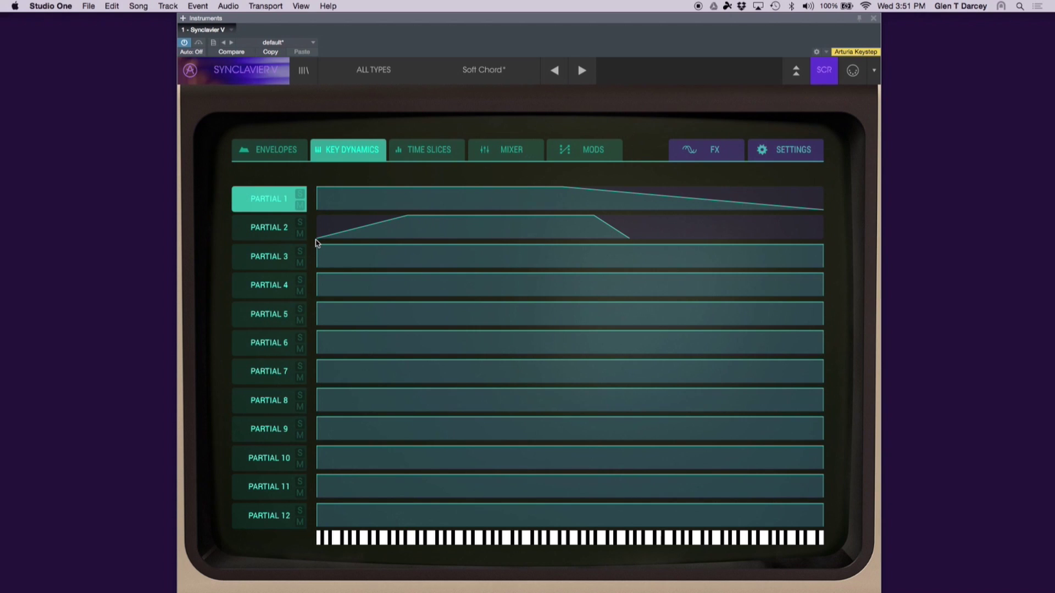
{"action": "left_click_drag", "start_coordinate": [320, 238], "coordinate": [432, 237]}
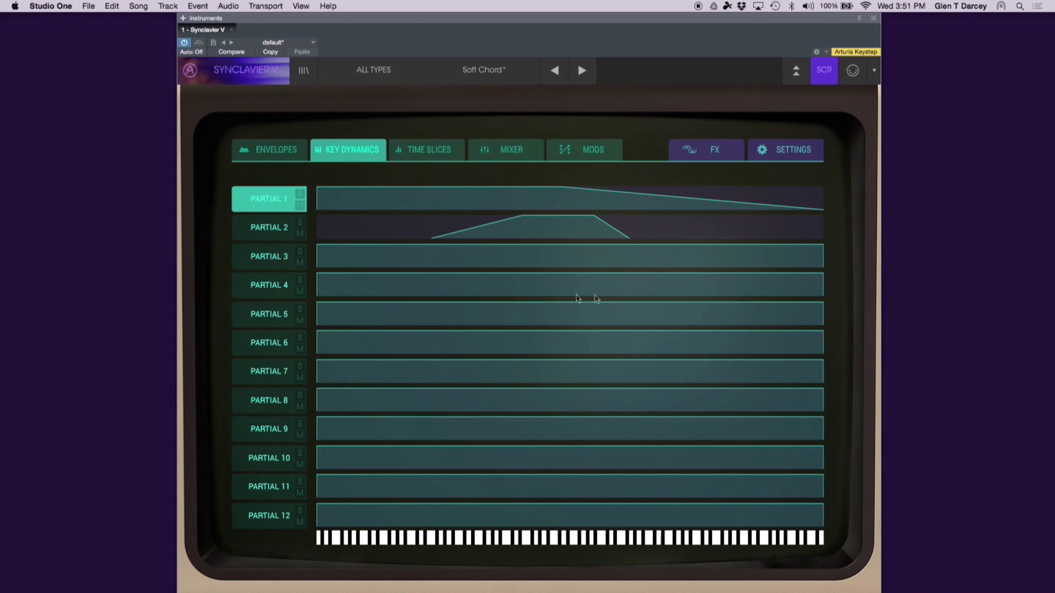
Draw new harmonic amplitude curves up to harmonic 21 for Partial 1's carrier and modulator in the time slices editor
{"action": "left_click", "coordinate": [431, 155]}
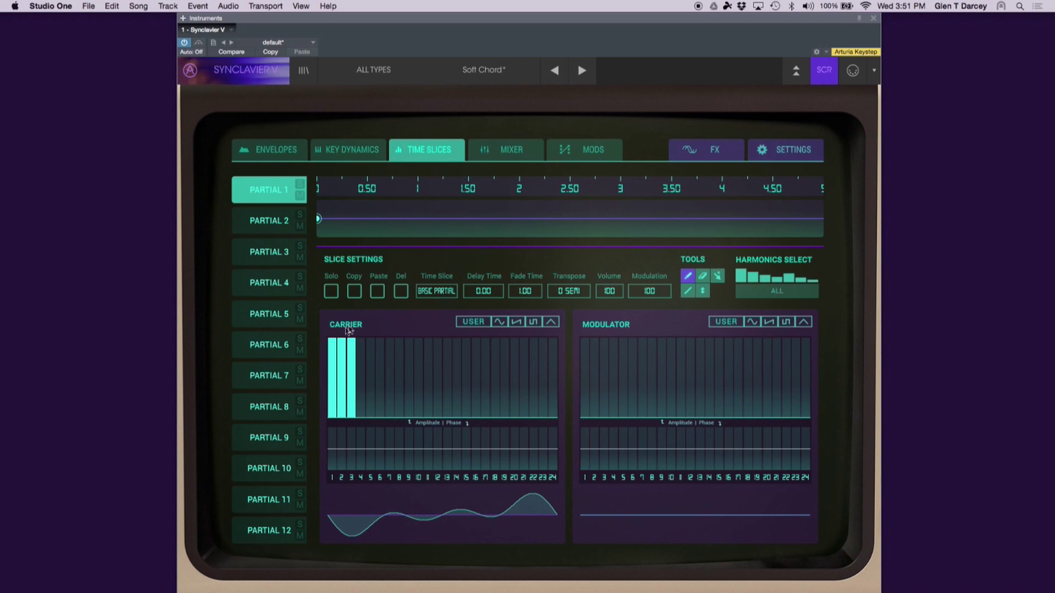
{"action": "mouse_move", "coordinate": [341, 352]}
{"action": "left_mouse_down"}
{"action": "mouse_move", "coordinate": [483, 396]}
{"action": "mouse_move", "coordinate": [531, 379]}
{"action": "left_mouse_up"}
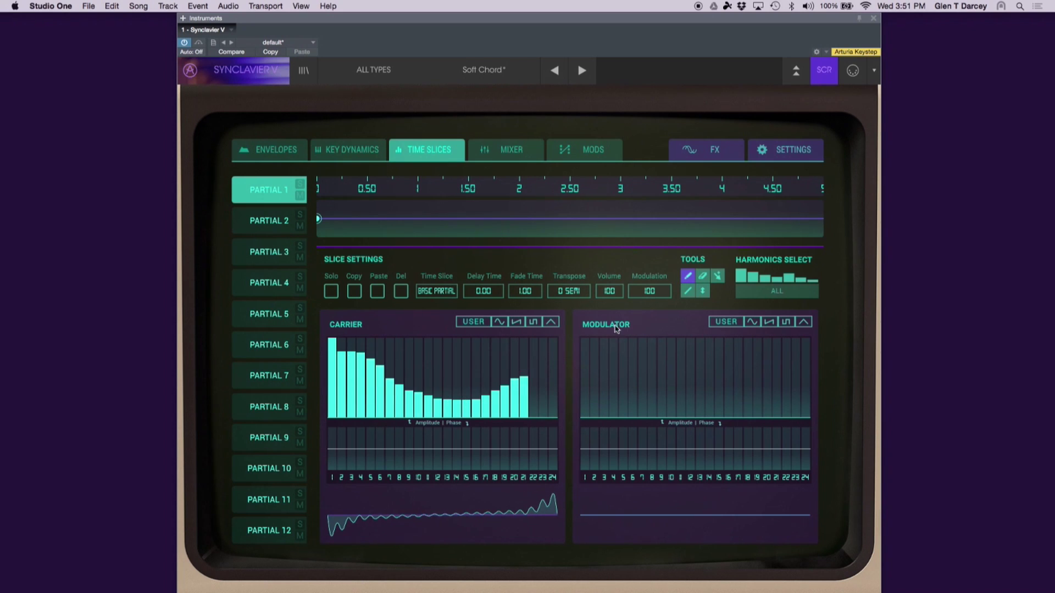
{"action": "mouse_move", "coordinate": [777, 380]}
{"action": "left_mouse_down"}
{"action": "mouse_move", "coordinate": [753, 372]}
{"action": "mouse_move", "coordinate": [650, 391]}
{"action": "mouse_move", "coordinate": [588, 351]}
{"action": "left_mouse_up"}
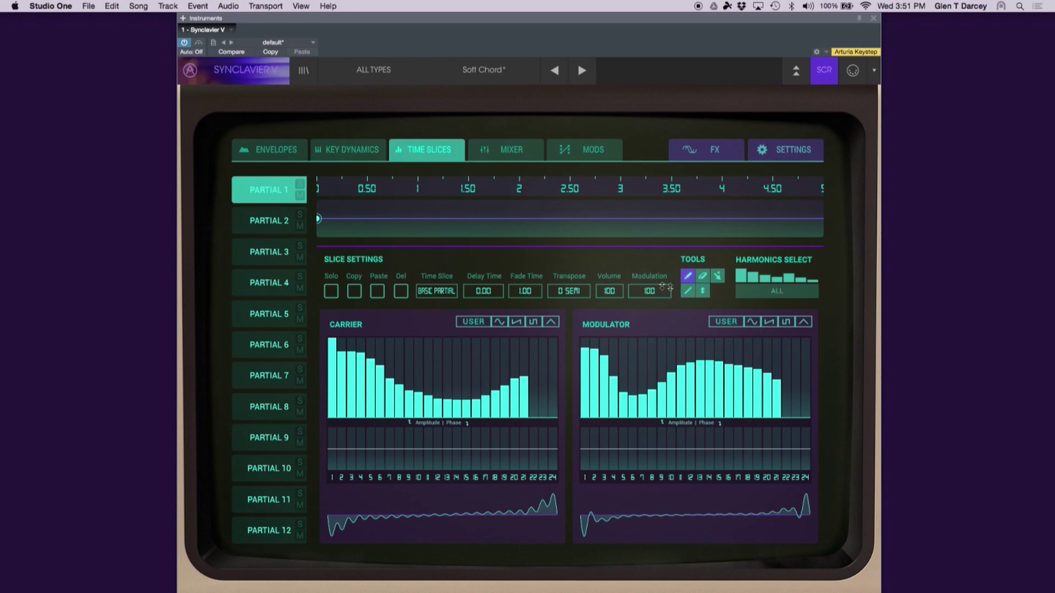
Check the harmonics restriction options, and draw a phase curve across harmonics 3 to 17 of Partial 1's modulator
{"action": "left_click", "coordinate": [768, 292]}
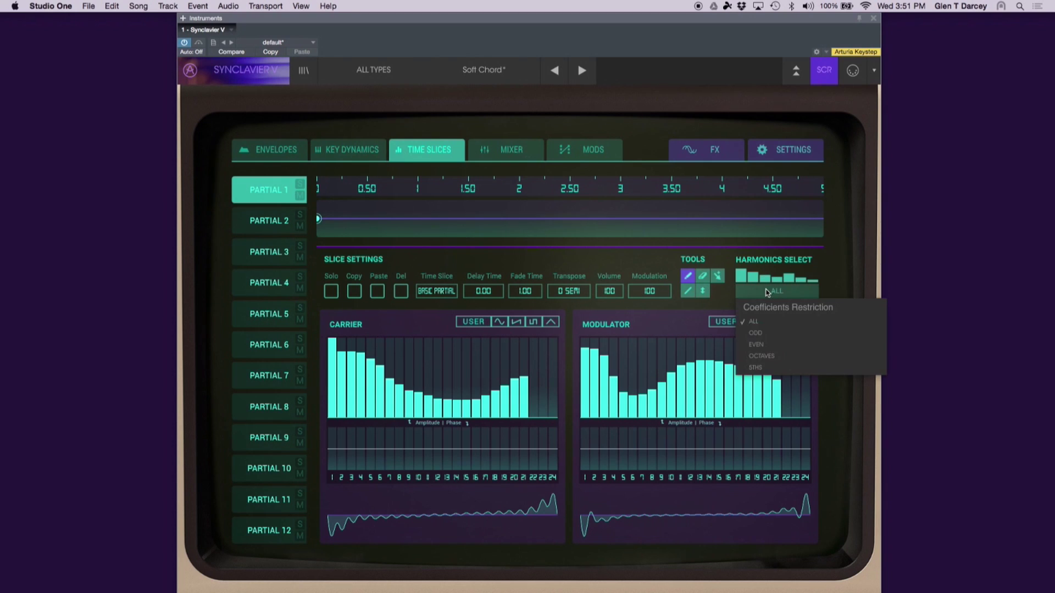
{"action": "left_click", "coordinate": [759, 345]}
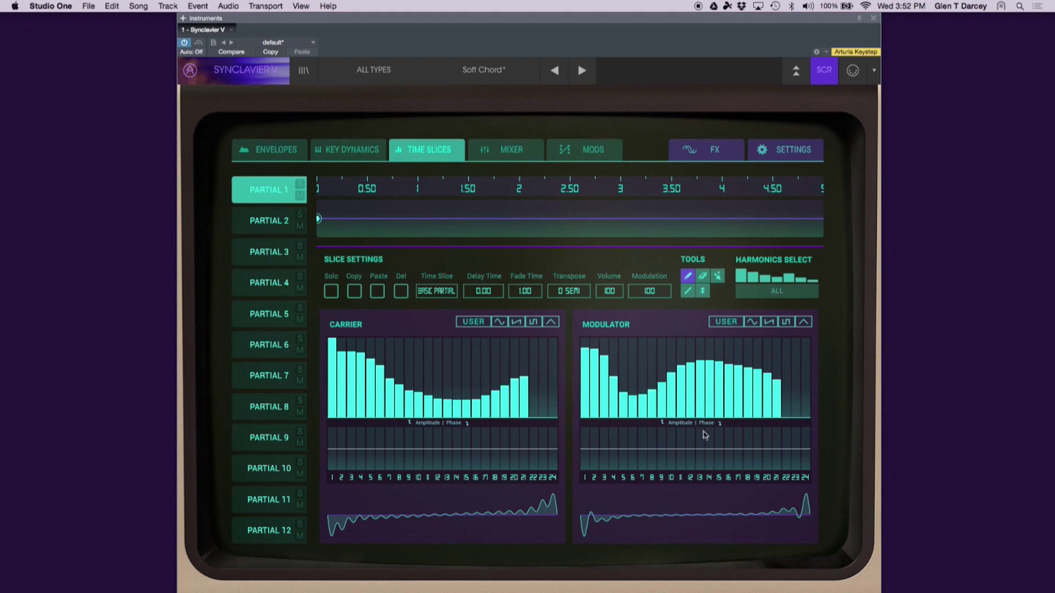
{"action": "mouse_move", "coordinate": [735, 465]}
{"action": "left_mouse_down"}
{"action": "mouse_move", "coordinate": [718, 440]}
{"action": "mouse_move", "coordinate": [664, 435]}
{"action": "mouse_move", "coordinate": [651, 461]}
{"action": "mouse_move", "coordinate": [608, 438]}
{"action": "left_mouse_up"}
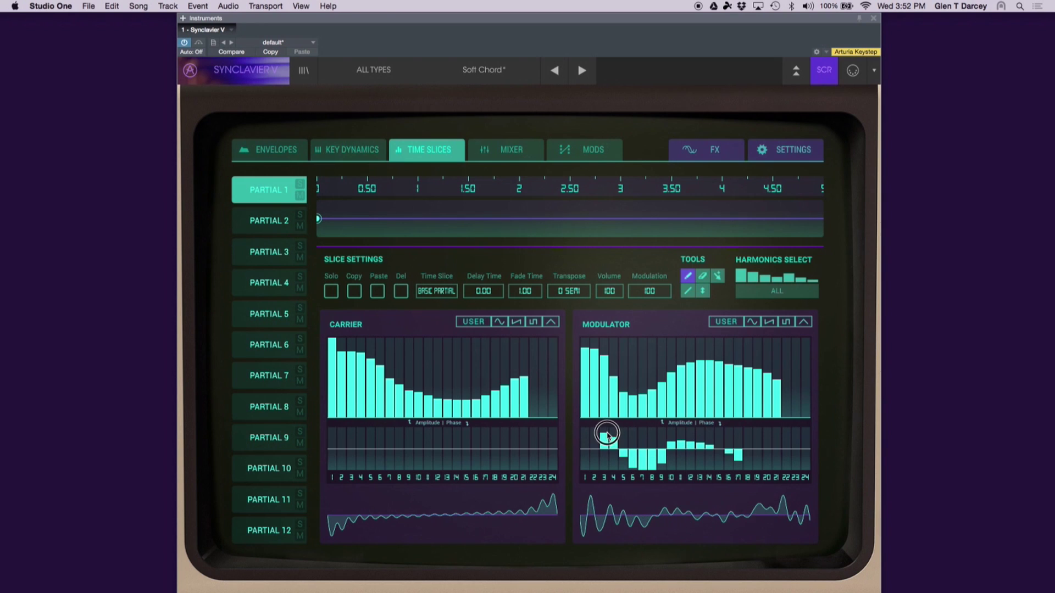
{"action": "mouse_move", "coordinate": [598, 385]}
{"action": "left_mouse_down"}
{"action": "mouse_move", "coordinate": [631, 409]}
{"action": "mouse_move", "coordinate": [719, 401]}
{"action": "mouse_move", "coordinate": [765, 422]}
{"action": "left_mouse_up"}
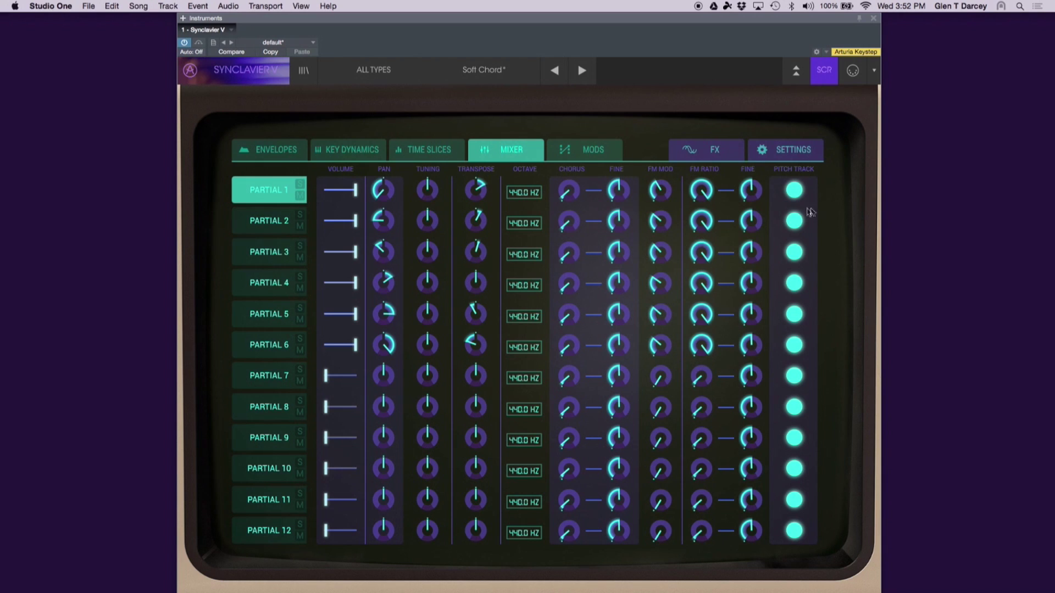
Compare the mixer's per-partial controls with the partial settings on the expanded front panel, and return to the mixer
{"action": "left_click", "coordinate": [798, 71]}
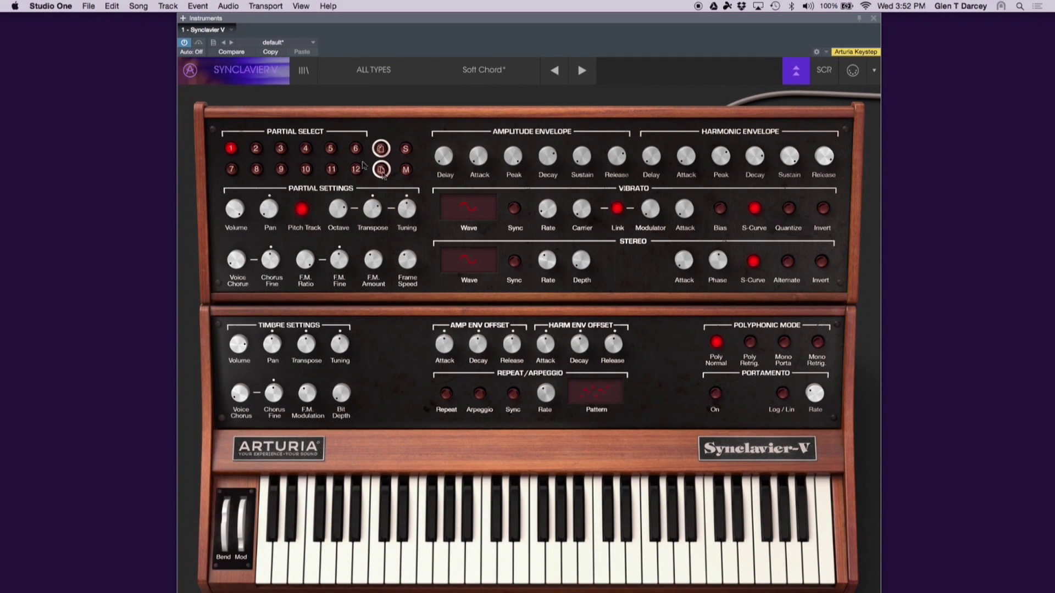
{"action": "left_click", "coordinate": [824, 71]}
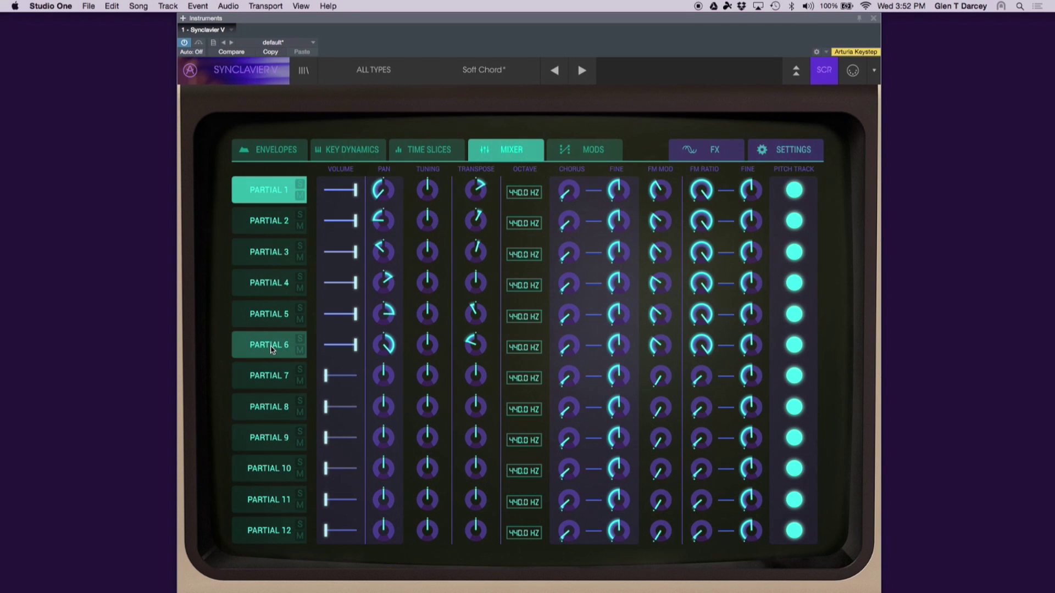
Try lowering the volume of Partials 1 to 4 together, lower Partials 4 and 5 as a pair, and reselect Partial 1
{"action": "left_click", "coordinate": [251, 281], "text": "shift"}
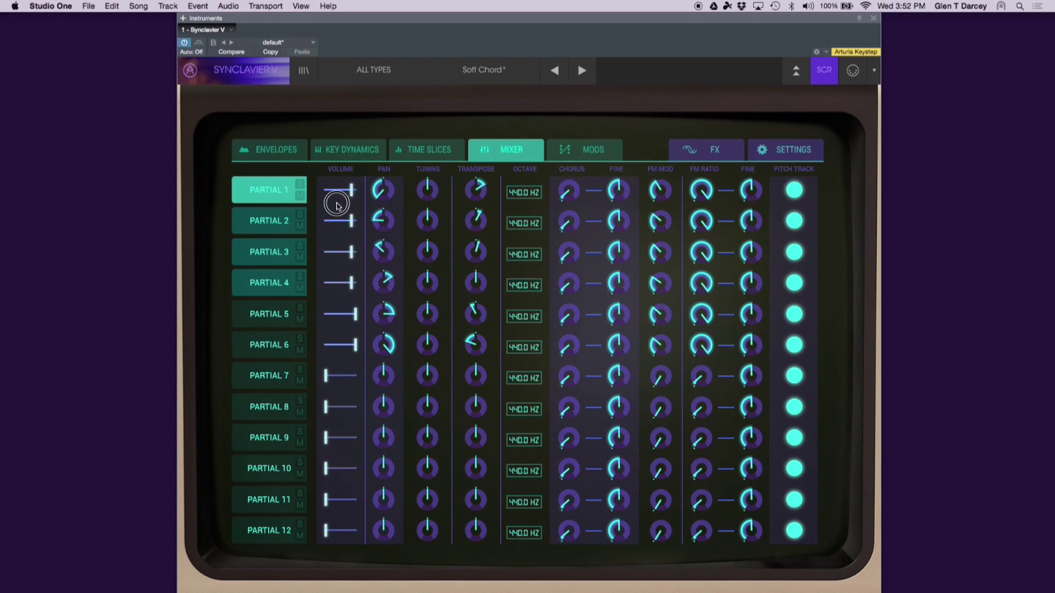
{"action": "left_click", "coordinate": [265, 284]}
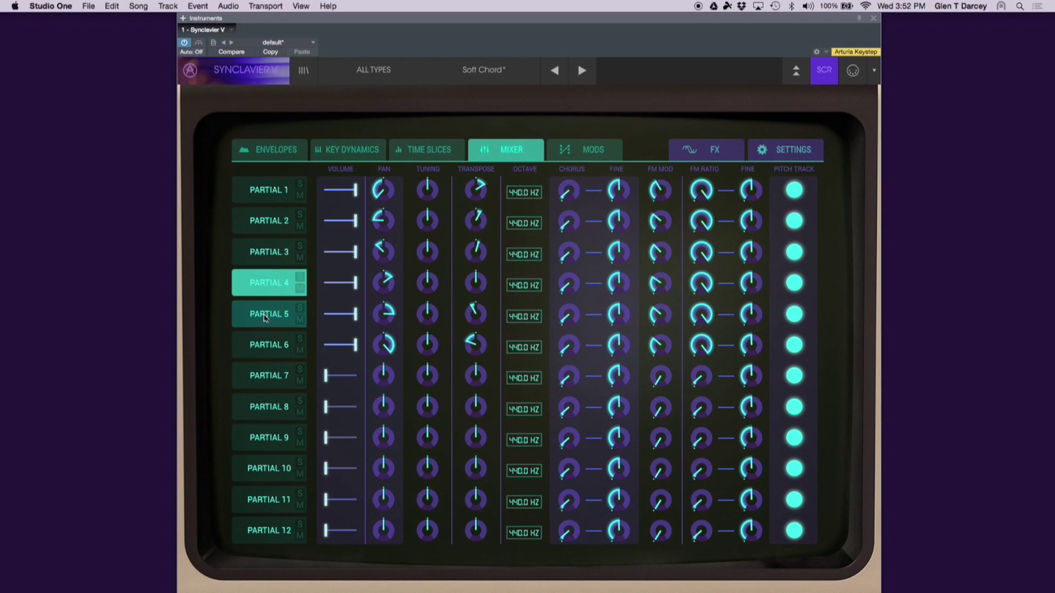
{"action": "left_click_drag", "start_coordinate": [356, 291], "coordinate": [252, 285]}
{"action": "left_click", "coordinate": [252, 284]}
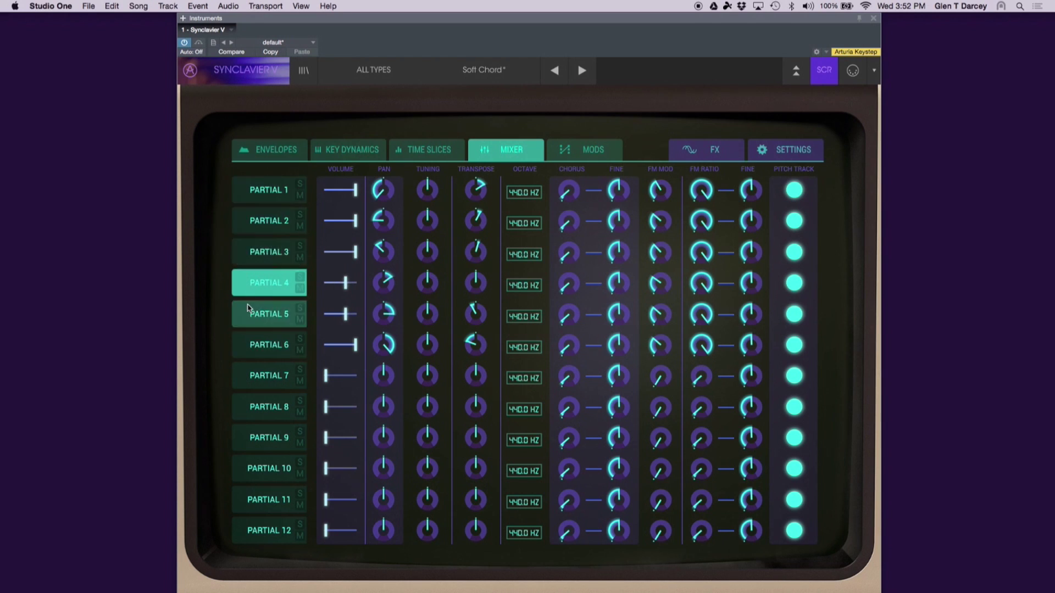
{"action": "left_click", "coordinate": [254, 183]}
Try Keyboard as the sixth modulation slot's source, look through its destinations, and set the source back to None
{"action": "left_click", "coordinate": [599, 150]}
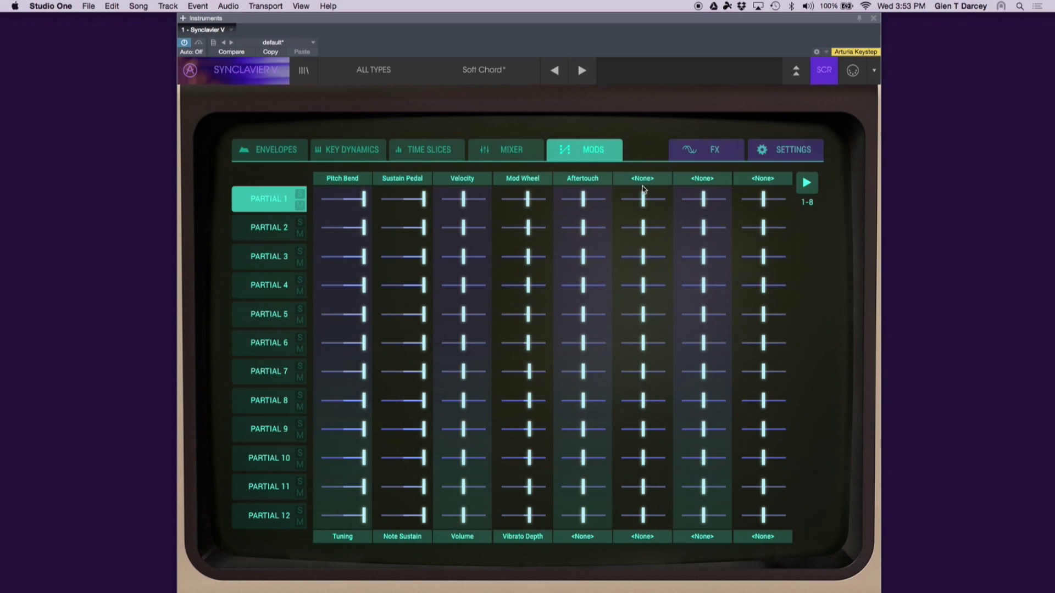
{"action": "left_click", "coordinate": [642, 179]}
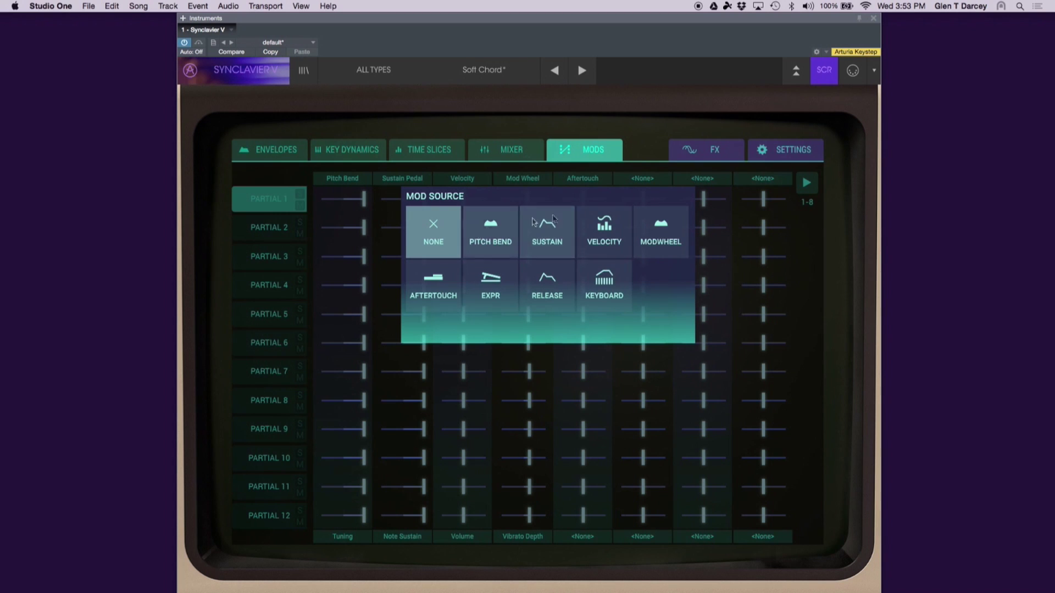
{"action": "left_click", "coordinate": [603, 284]}
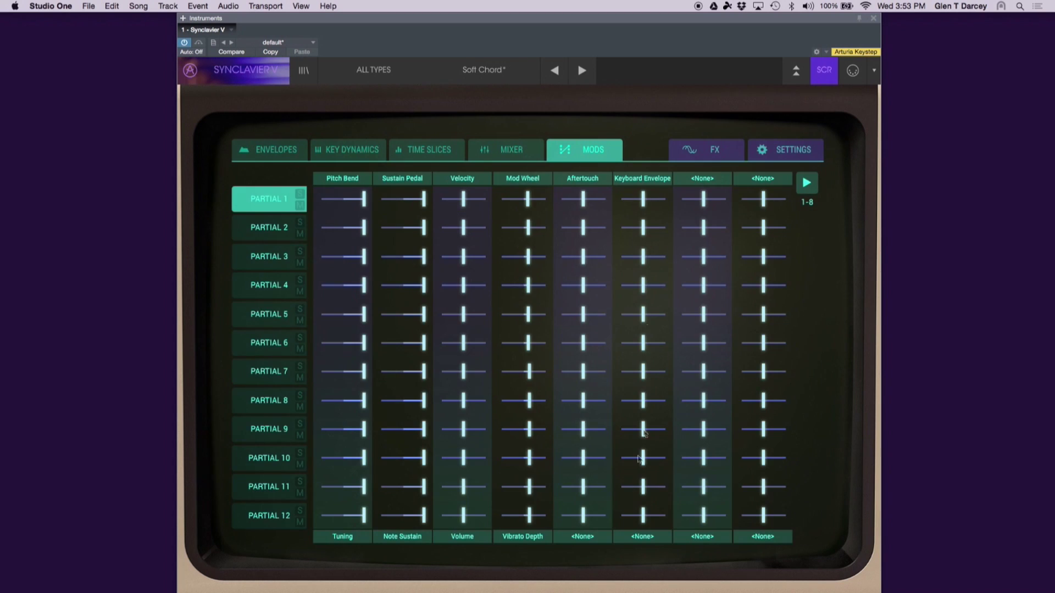
{"action": "left_click", "coordinate": [647, 540]}
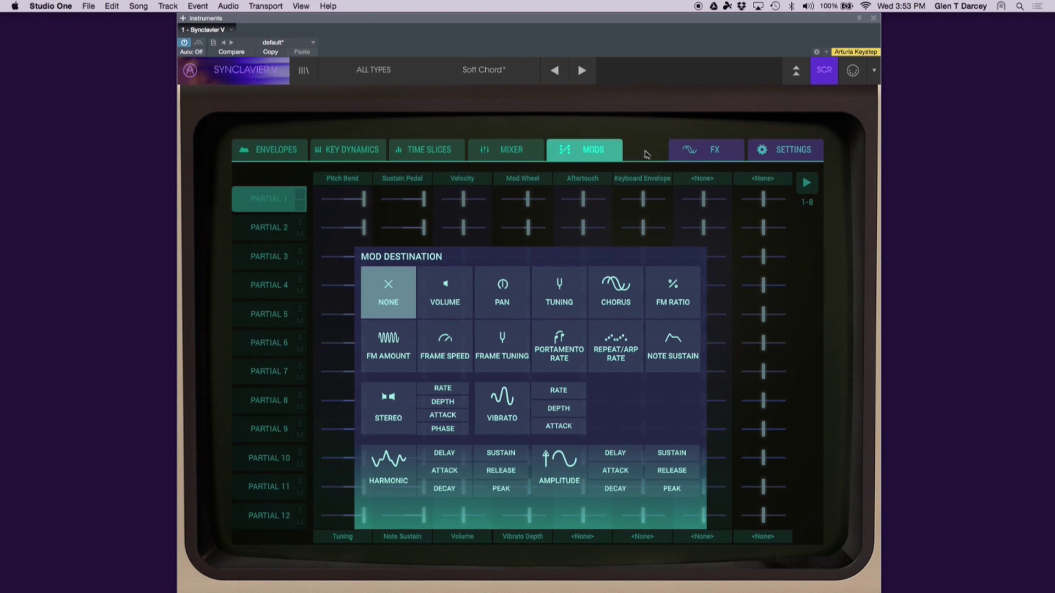
{"action": "left_click", "coordinate": [439, 291]}
{"action": "left_click", "coordinate": [611, 179]}
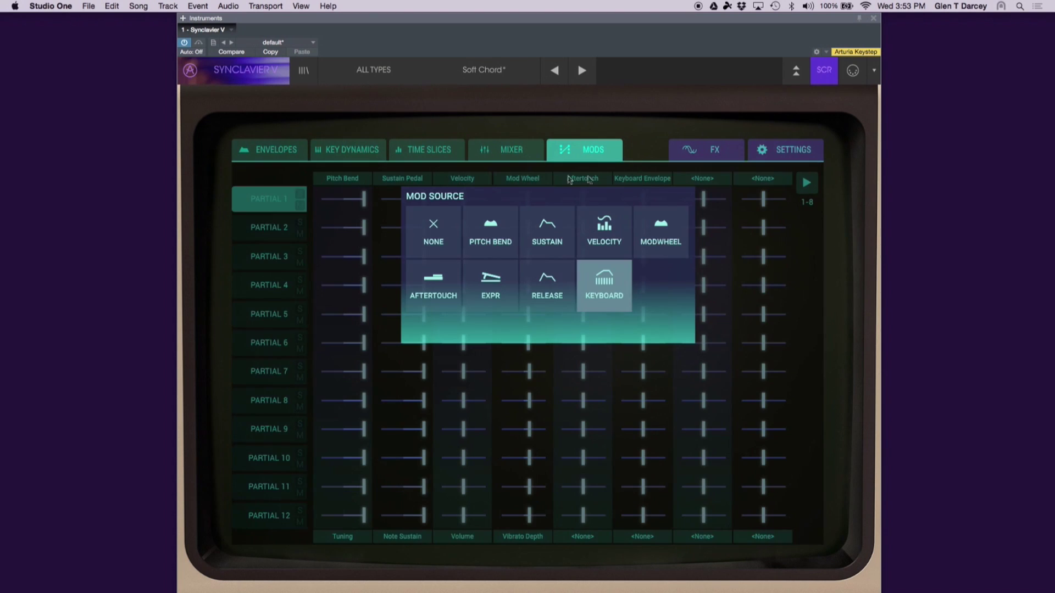
{"action": "left_click", "coordinate": [438, 221]}
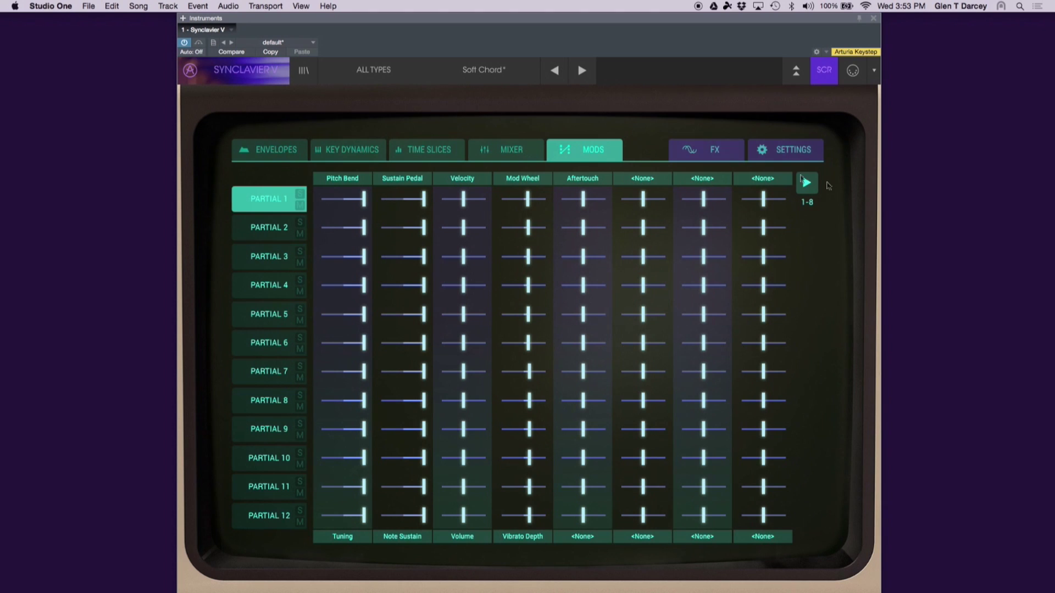
Load the Phaser into the first effect slot and toggle its power
{"action": "left_click", "coordinate": [715, 151]}
{"action": "left_click", "coordinate": [266, 189]}
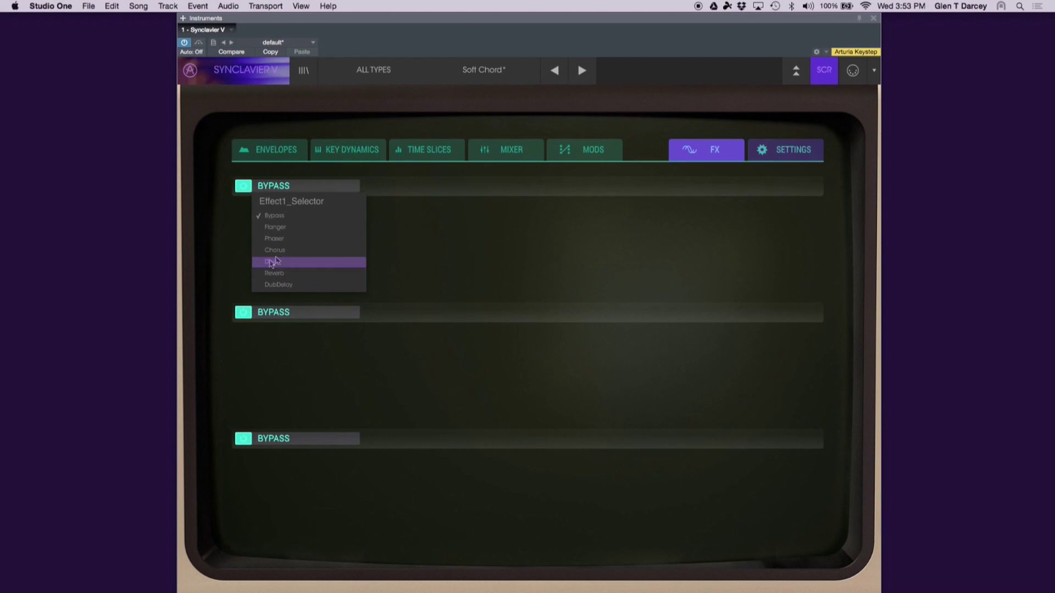
{"action": "left_click", "coordinate": [280, 238]}
{"action": "left_click", "coordinate": [243, 187]}
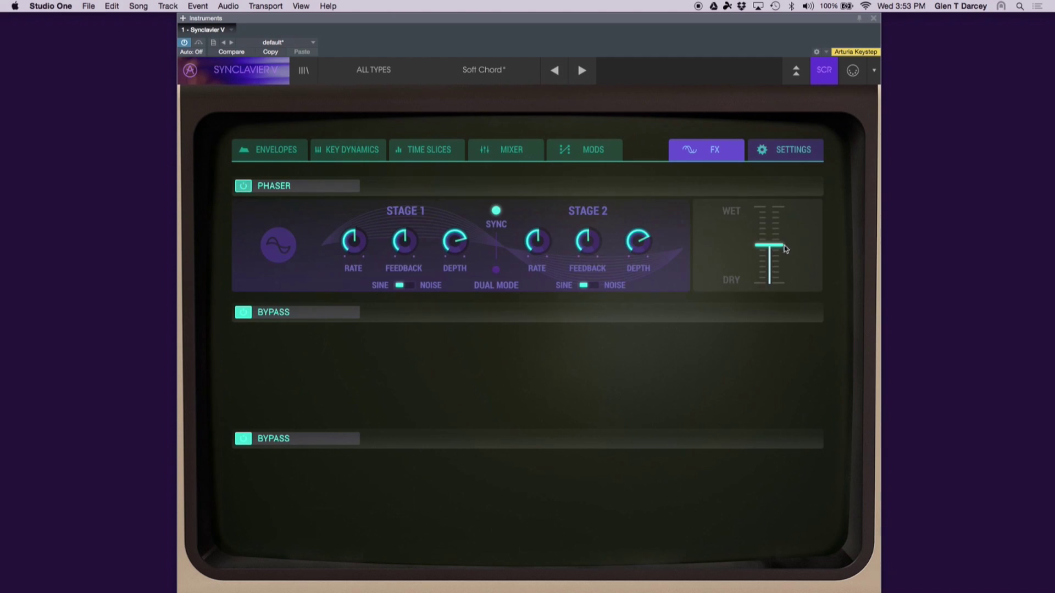
In the system parameters, try raising the noise floor and bring it down to Off
{"action": "left_click", "coordinate": [792, 159]}
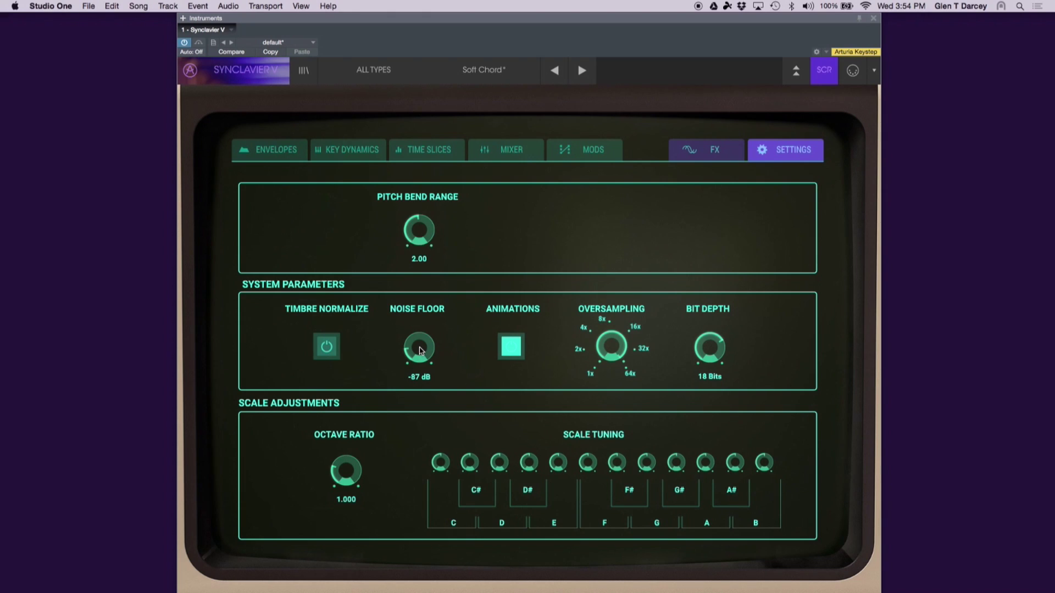
{"action": "left_click_drag", "start_coordinate": [419, 349], "coordinate": [380, 179]}
{"action": "left_click_drag", "start_coordinate": [418, 347], "coordinate": [415, 499]}
Turn Animations off, switch the screen view in and out repeatedly without them, and turn Animations back on
{"action": "left_click", "coordinate": [822, 71]}
{"action": "left_click", "coordinate": [512, 347]}
{"action": "left_click", "coordinate": [823, 77]}
{"action": "left_click", "coordinate": [824, 78]}
{"action": "left_click", "coordinate": [824, 78]}
{"action": "left_click", "coordinate": [824, 78]}
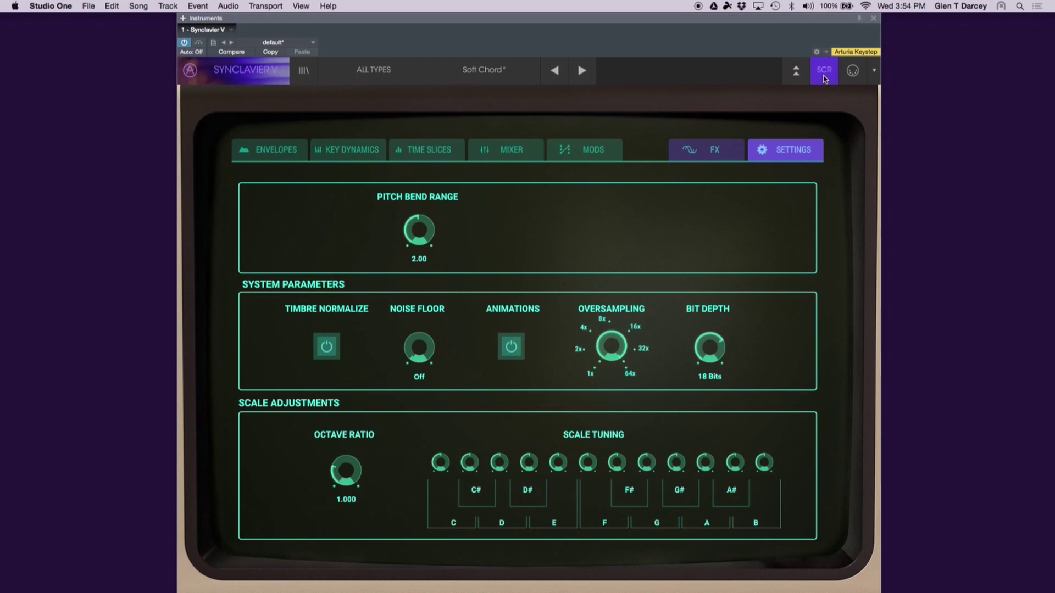
{"action": "left_click", "coordinate": [511, 356]}
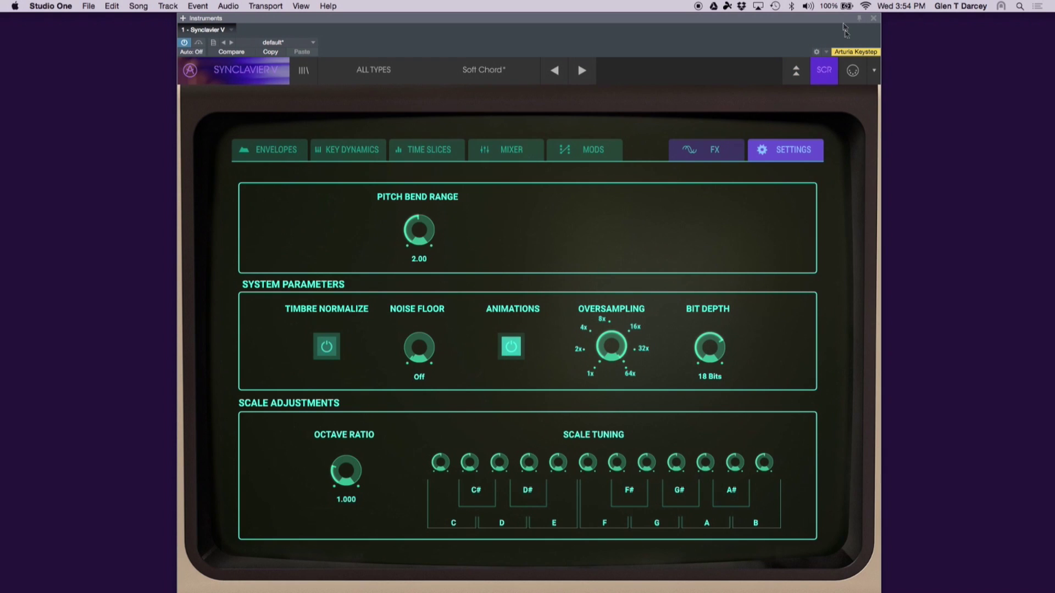
In MIDI learn mode on the front panel, assign the harmonic envelope's Release to CC# 85 on channel 1
{"action": "left_click", "coordinate": [800, 82]}
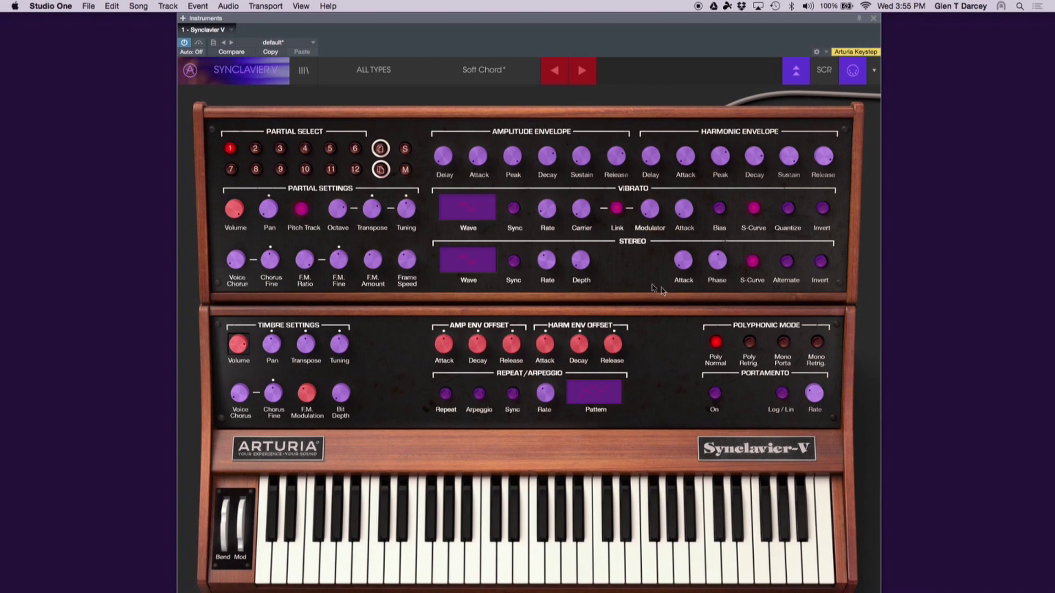
{"action": "left_click", "coordinate": [823, 159]}
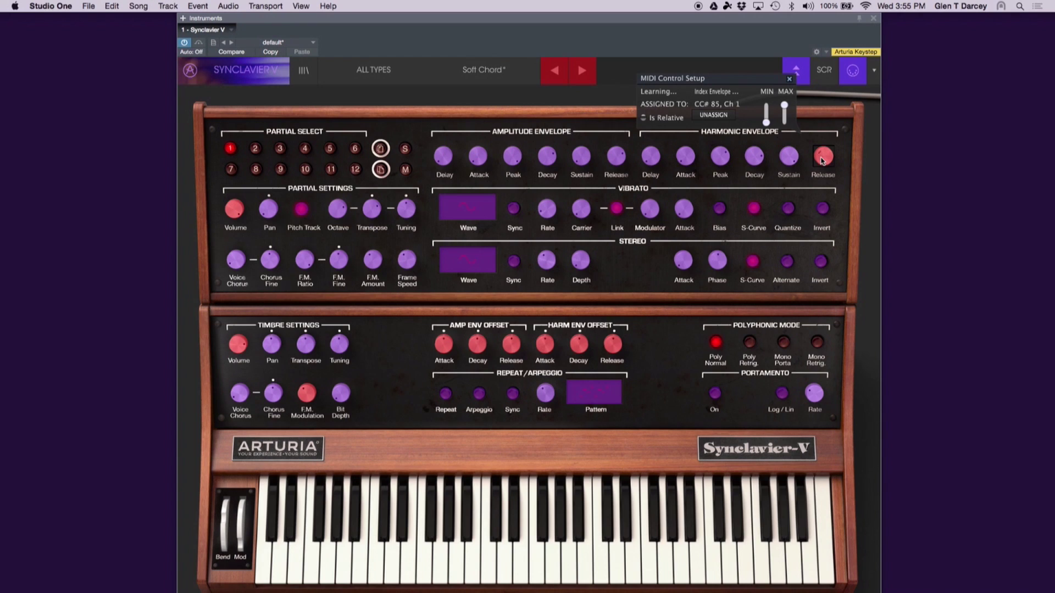
{"action": "left_click", "coordinate": [792, 82]}
{"action": "left_click", "coordinate": [853, 73]}
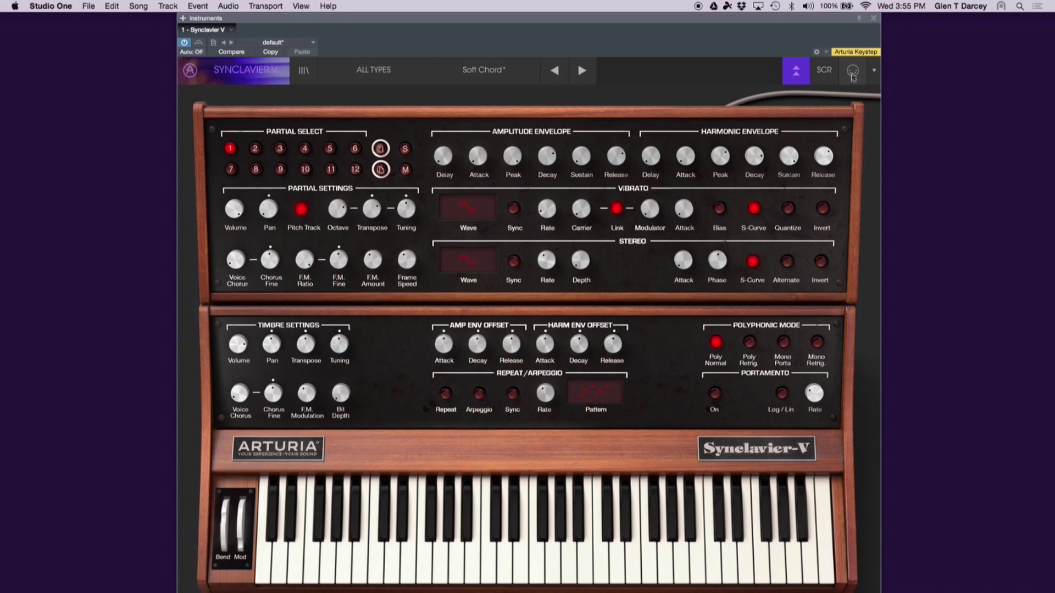
{"action": "left_click", "coordinate": [853, 74]}
Check the MIDI controller configuration options, and collapse the instrument to its lower panel and keyboard
{"action": "left_click", "coordinate": [873, 72]}
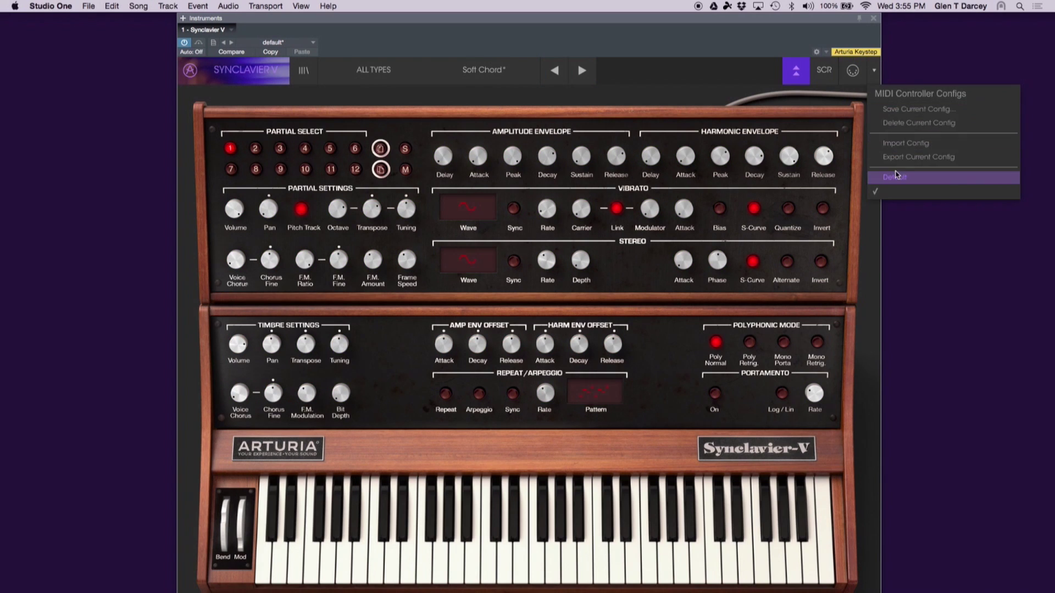
{"action": "left_click", "coordinate": [873, 72]}
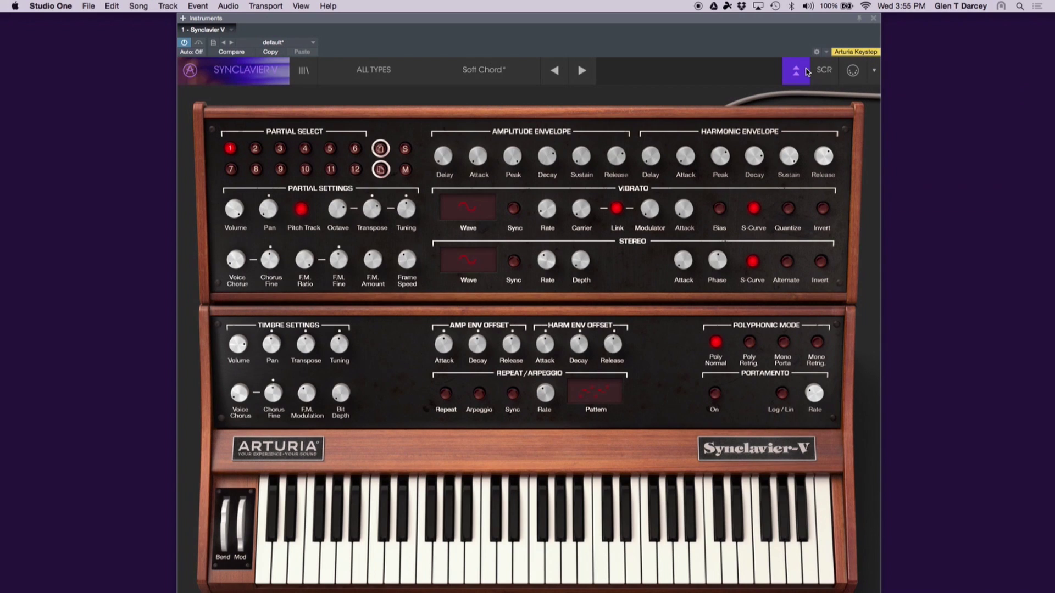
{"action": "left_click", "coordinate": [807, 72]}
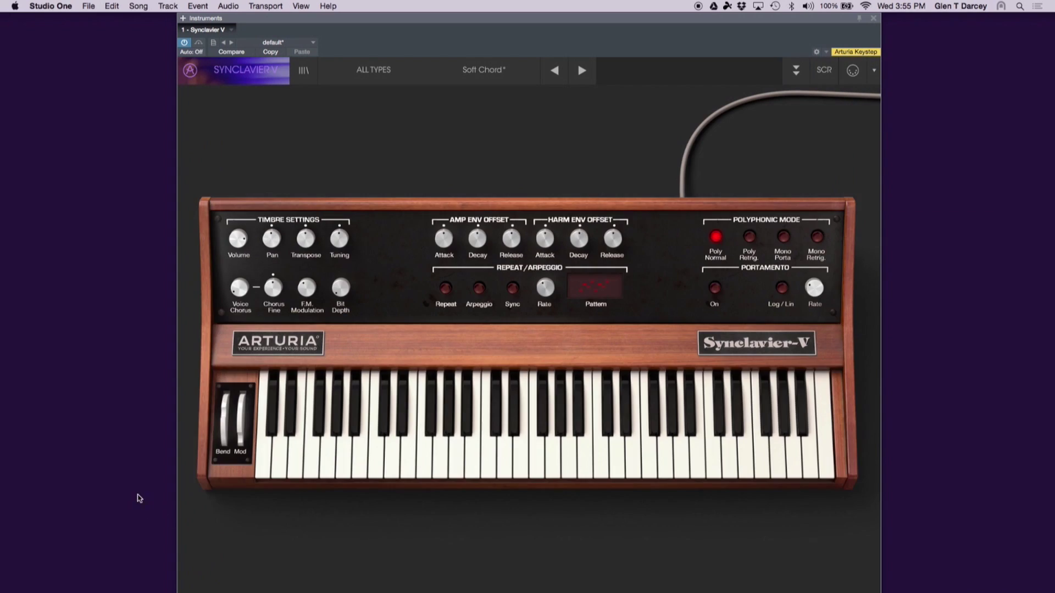